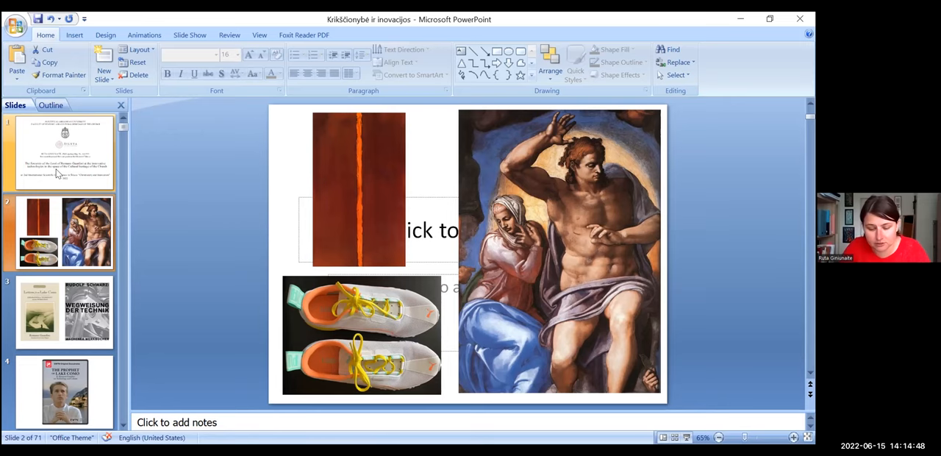
Display slide 3 with the Letters from Lake Como and Wegweisung der Technik covers
click(35, 336)
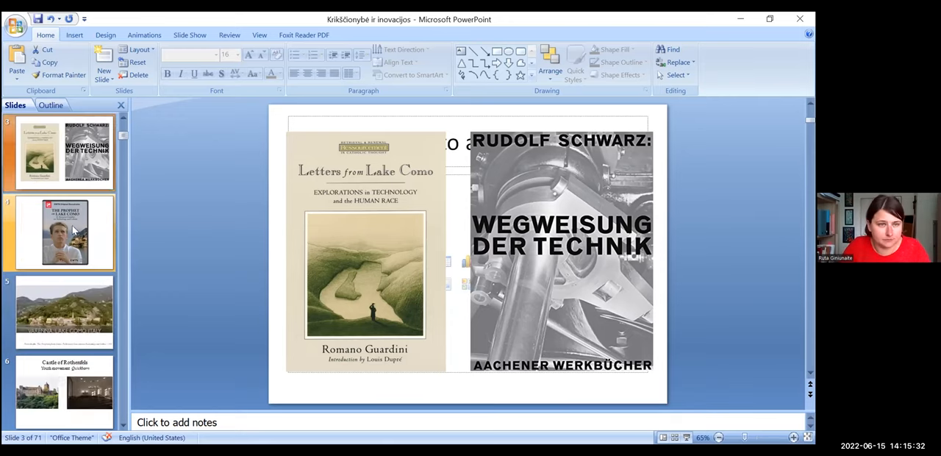
Return to slide 2 with the Michelangelo fresco, sneakers and orange stripe painting
click(81, 218)
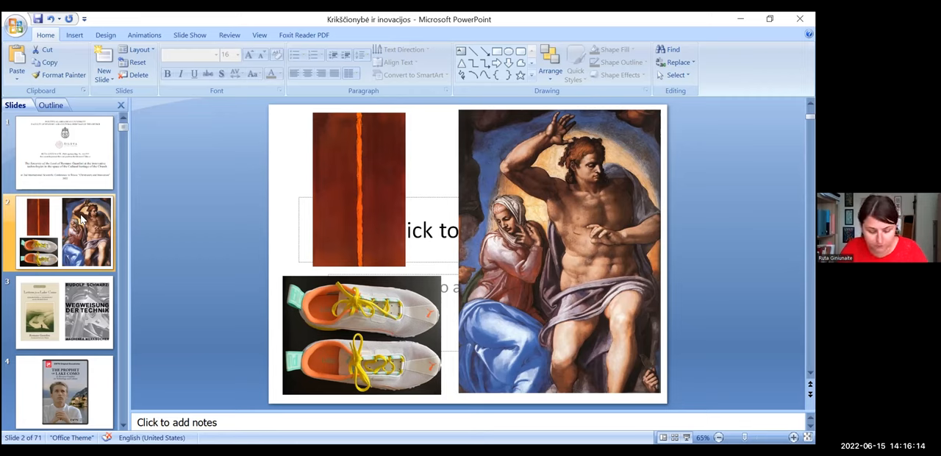
Show the book-covers slide 3 again in place of slide 2
click(41, 300)
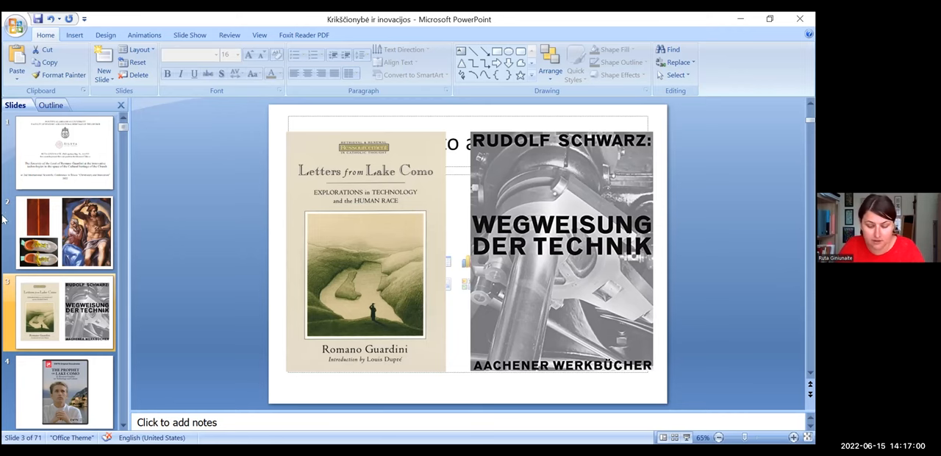
Display slide 4, The Prophet of Lake Como docudrama cover
click(41, 249)
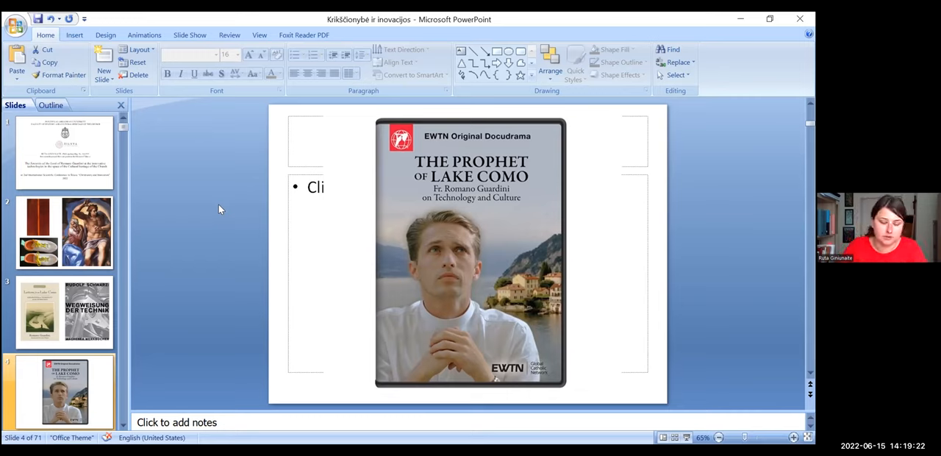
scroll(70, 360, down, 2)
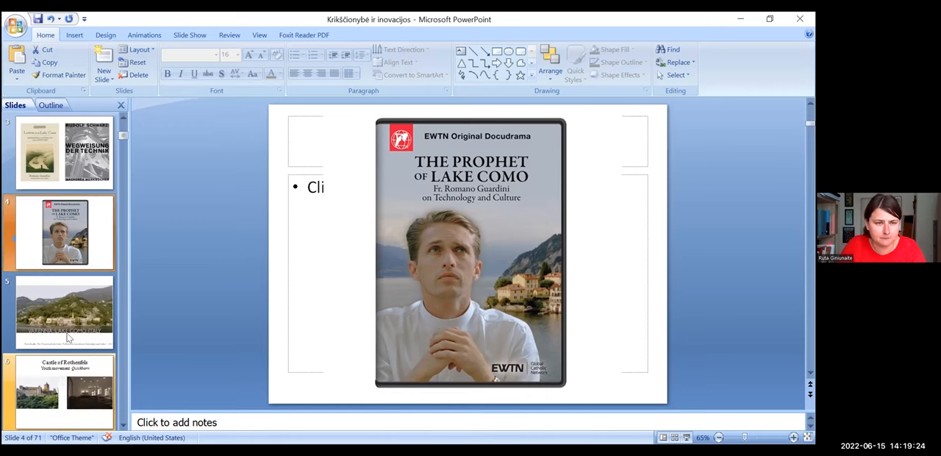
Display slide 5, the Varenna, Lake Como, Italy landscape from the film
click(68, 324)
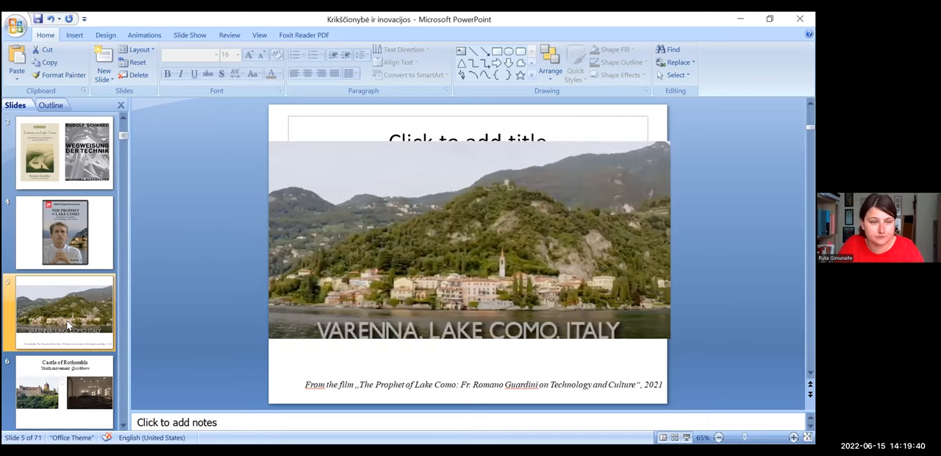
Show slide 6, Castle of Rothenfels, then slide 7, the Corpus Christi Church
click(43, 412)
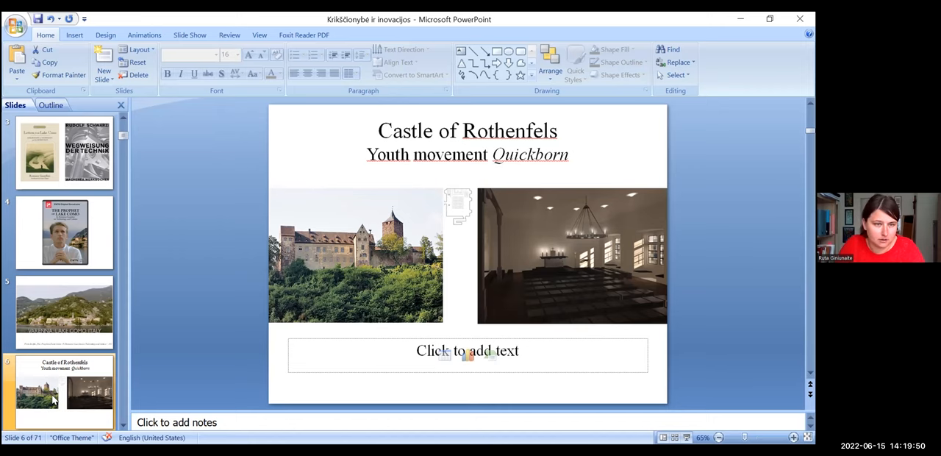
scroll(53, 399, down, 1)
click(58, 390)
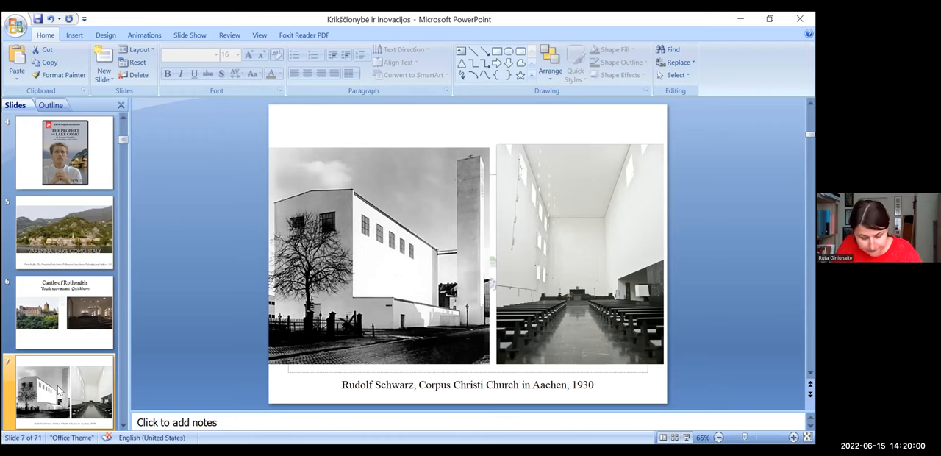
Go back to slide 6, Castle of Rothenfels with the Quickborn youth movement
click(68, 343)
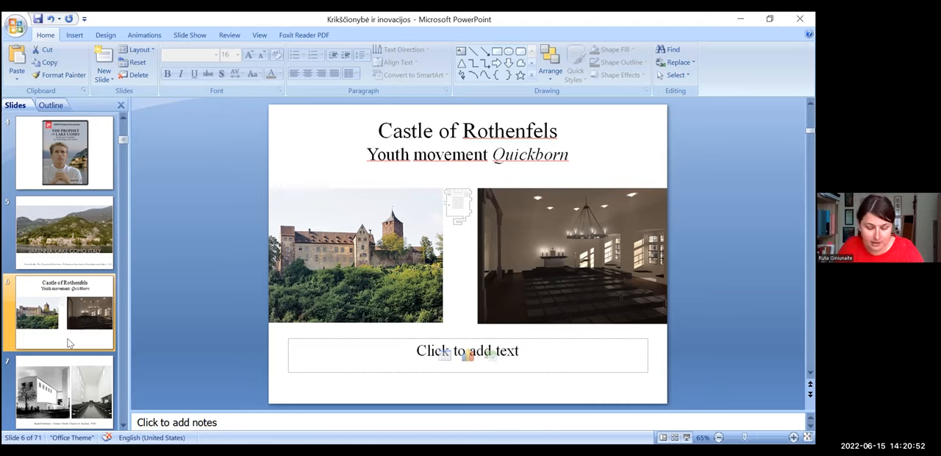
scroll(68, 347, down, 1)
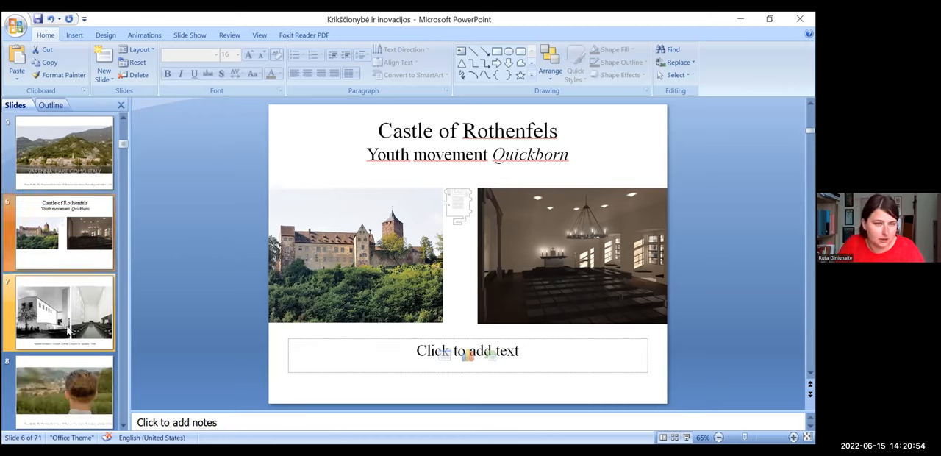
Jump to slide 8, the film still of the boy facing the smoky industrial town
click(67, 379)
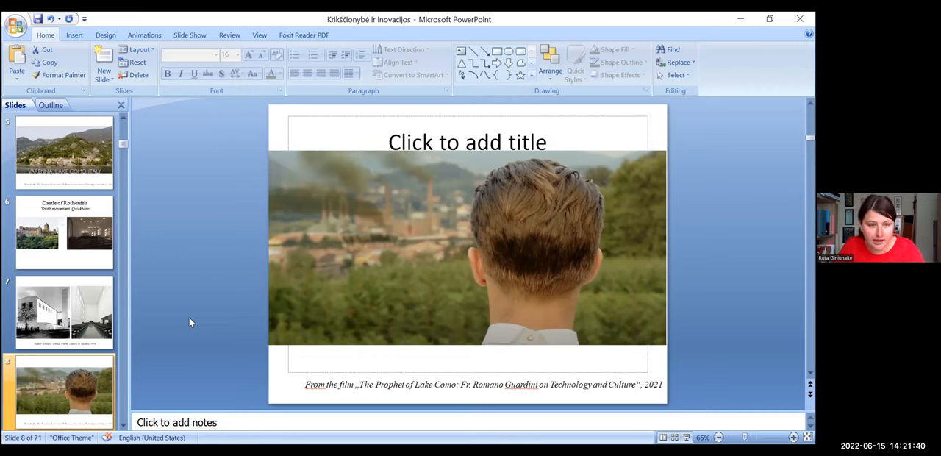
scroll(99, 342, down, 1)
Show slide 9, the Monreale cathedral, on the way to slide 10's interior view
click(66, 391)
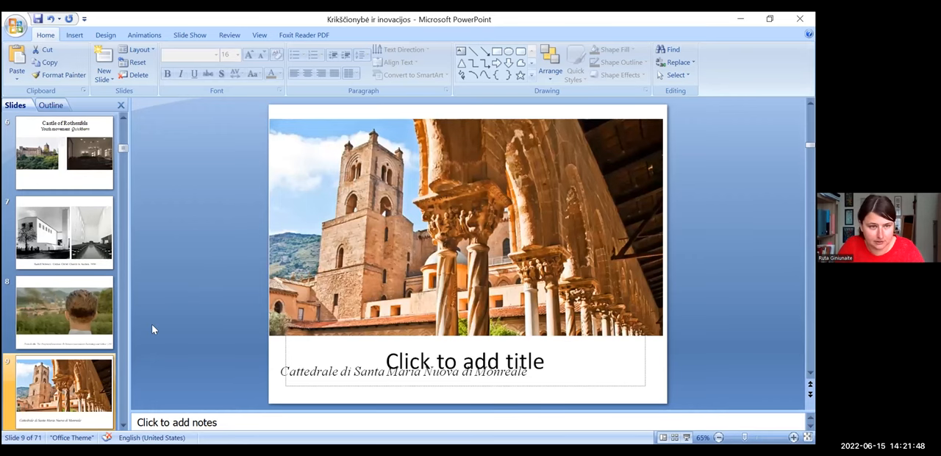
scroll(145, 327, down, 1)
click(68, 179)
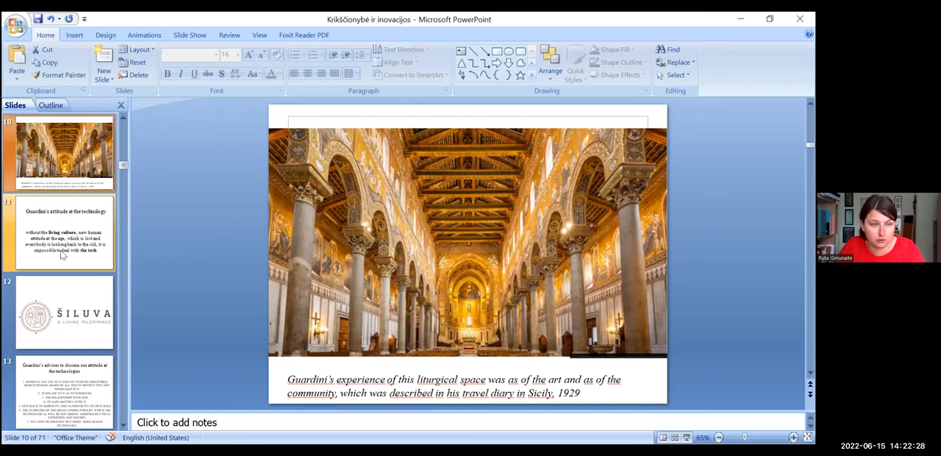
Advance to slide 11, Guardini's attitude at the technology
key(Down)
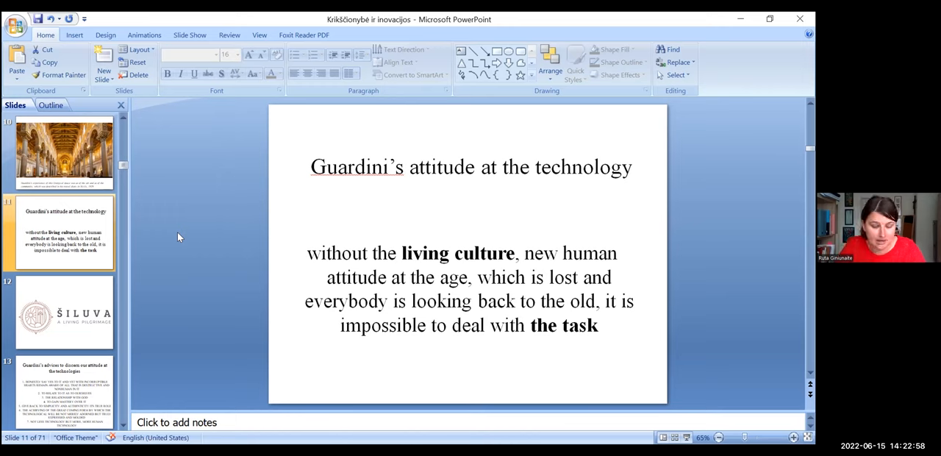
Advance to slide 12 with the Šiluva, A Living Pilgrimage logo
key(Down)
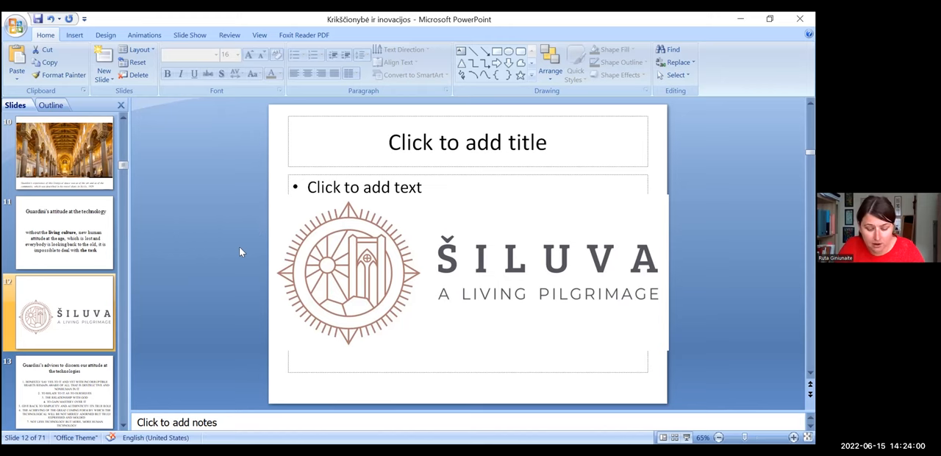
Step through slide 13, Guardini's advices, to slide 14 on the Innovation & Cultural Heritage report
key(Down)
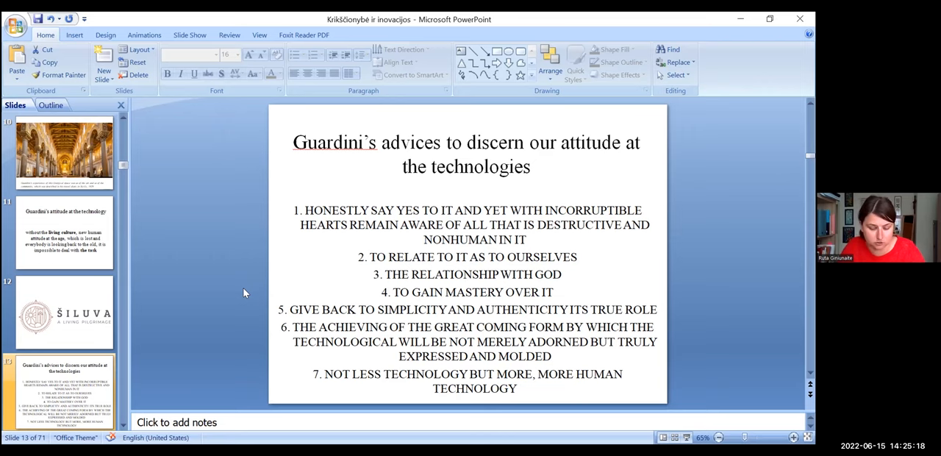
key(Page_Down)
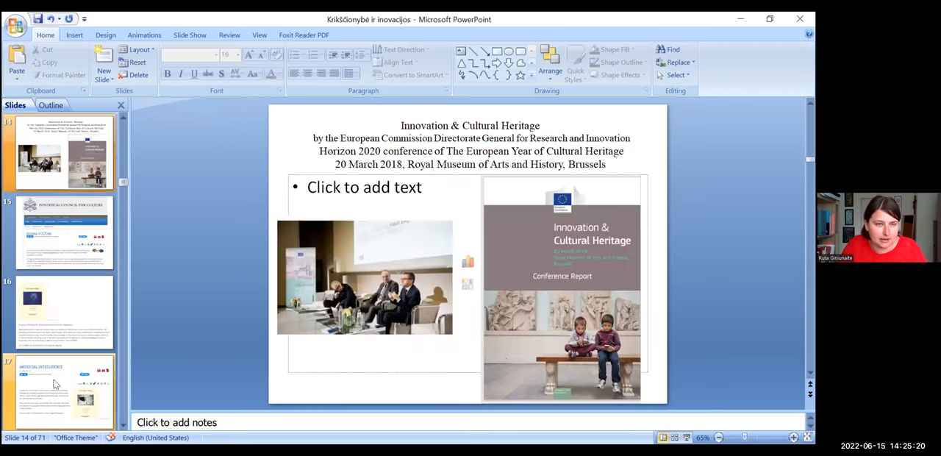
key(Page_Down)
Return to slide 14, then show slide 15, the Pontifical Council for Culture's Digital Culture page
key(Page_Up)
scroll(52, 218, up, 1)
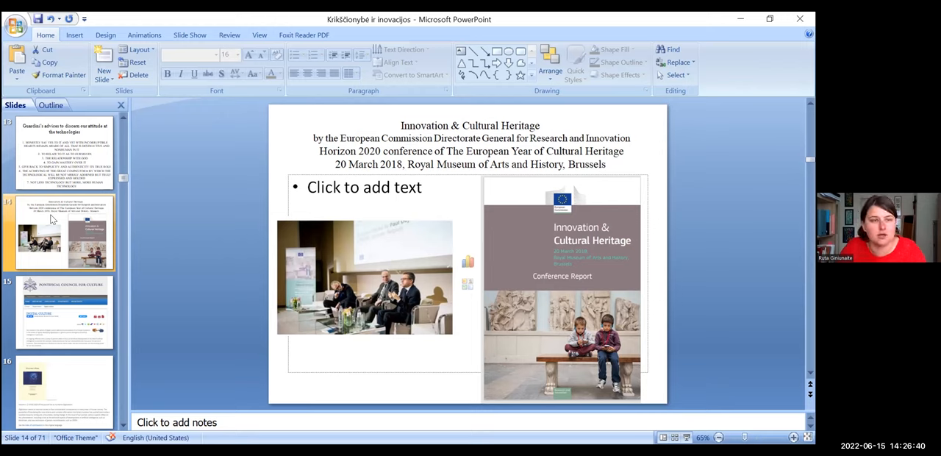
click(34, 318)
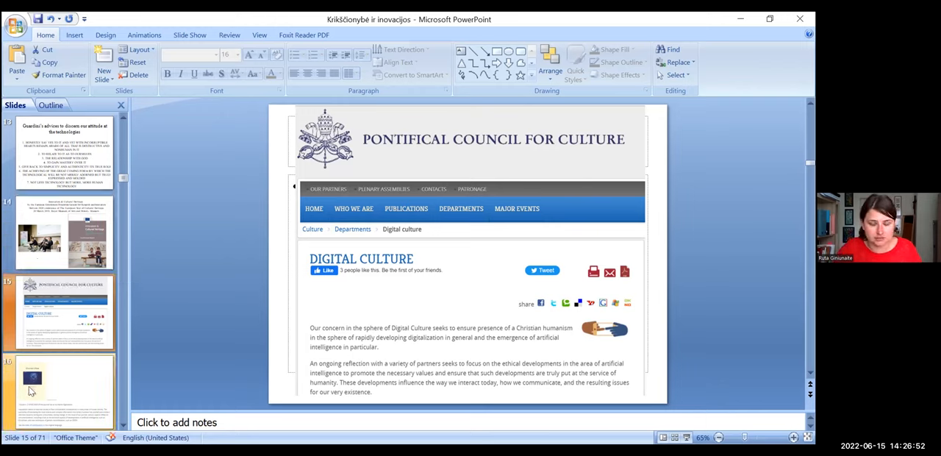
scroll(8, 394, down, 1)
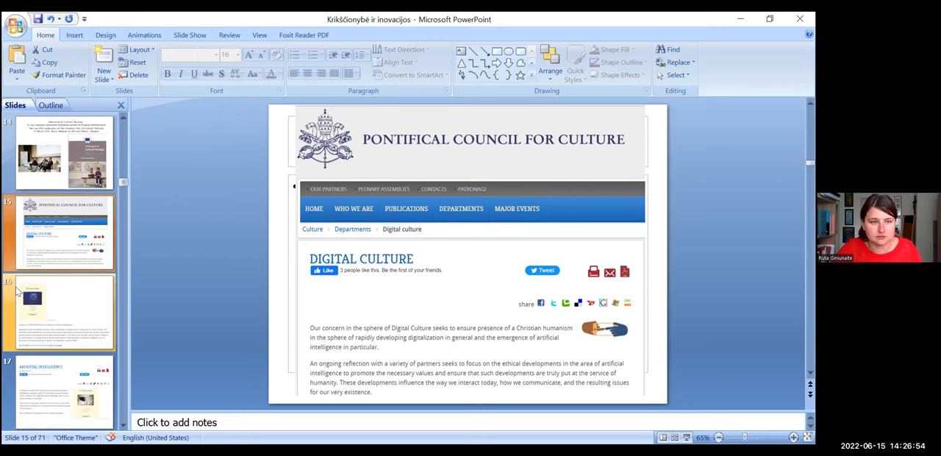
Show the Digitization journal slide, then slide 17 on Artificial Intelligence
click(33, 303)
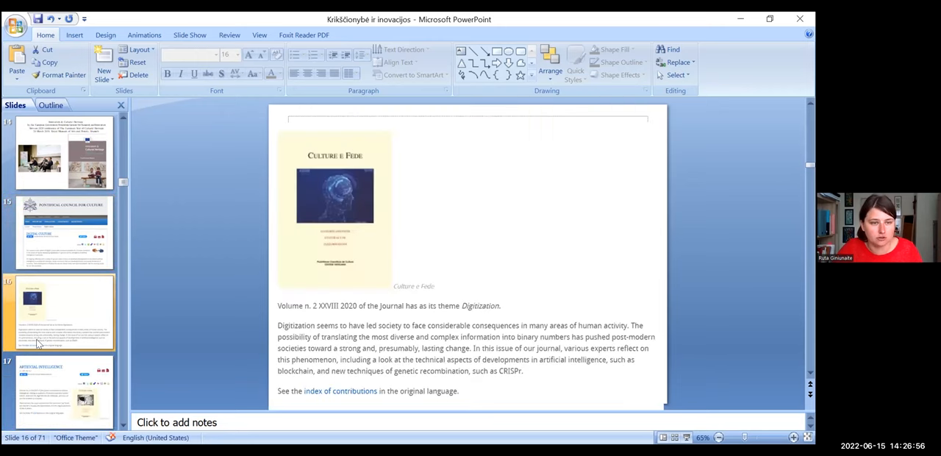
scroll(36, 338, down, 1)
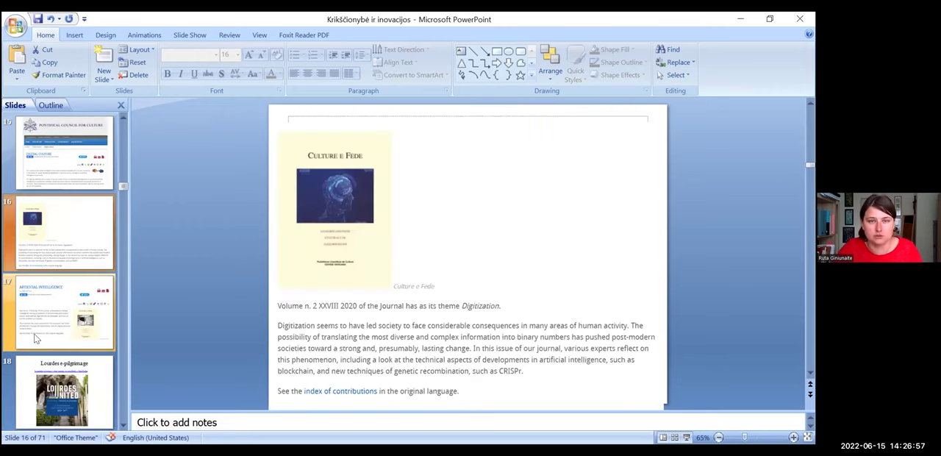
click(33, 297)
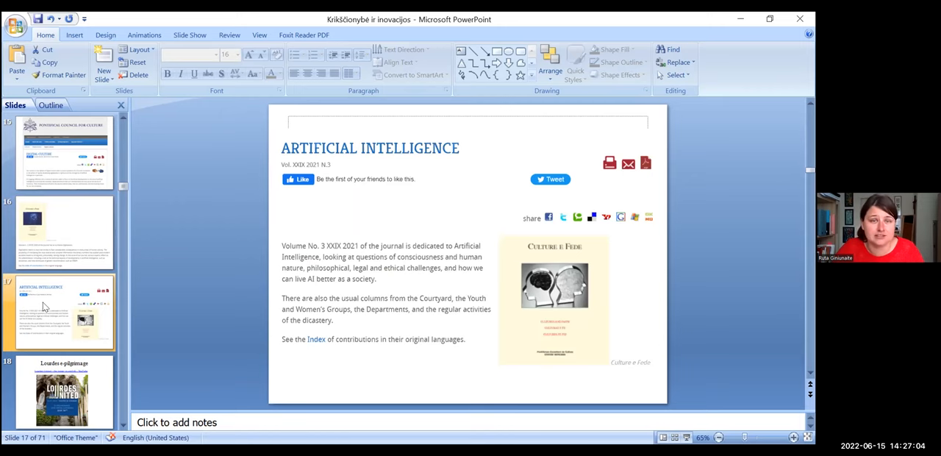
scroll(34, 309, down, 1)
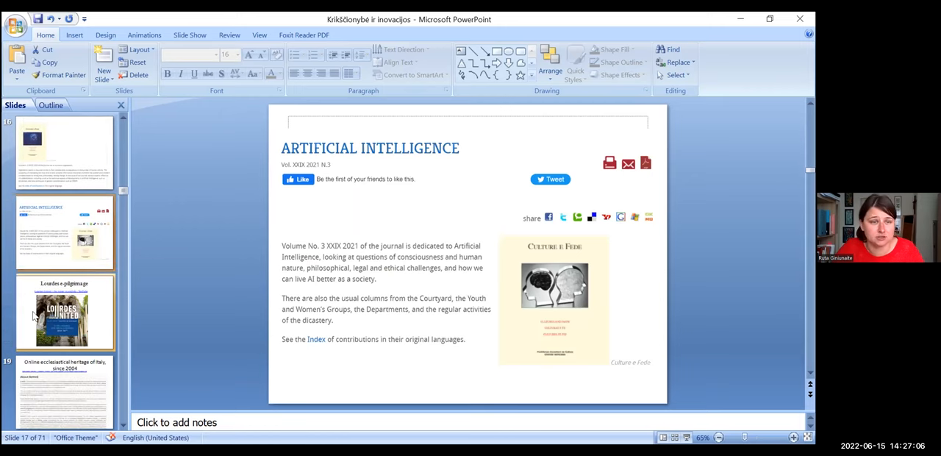
Show slide 18, the Lourdes e-pilgrimage teaser
click(33, 315)
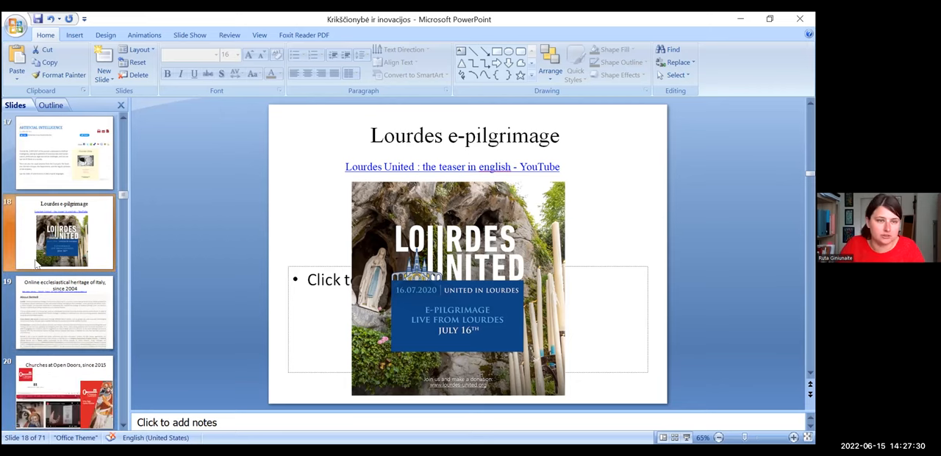
click(58, 322)
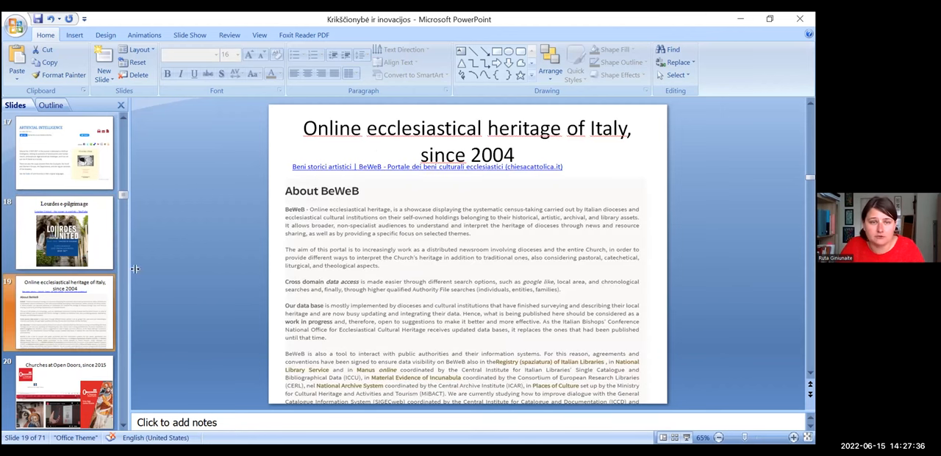
scroll(47, 312, down, 1)
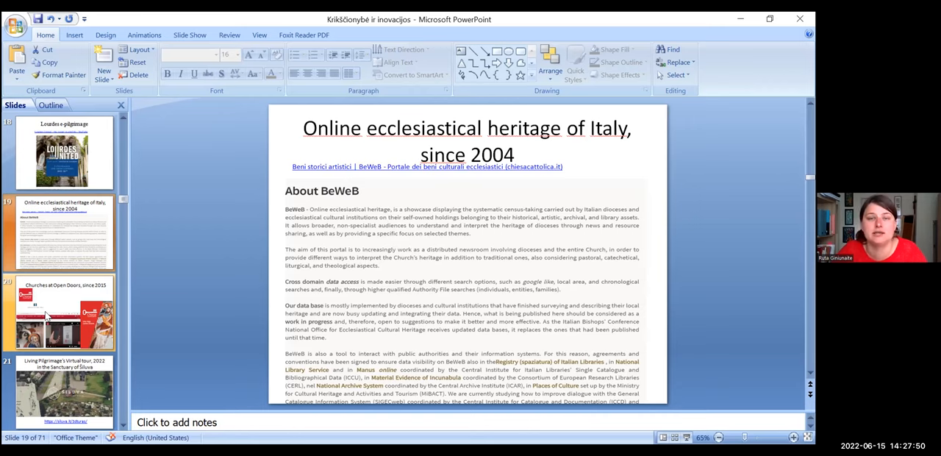
Show slide 20, Churches at Open Doors, since 2015
click(46, 316)
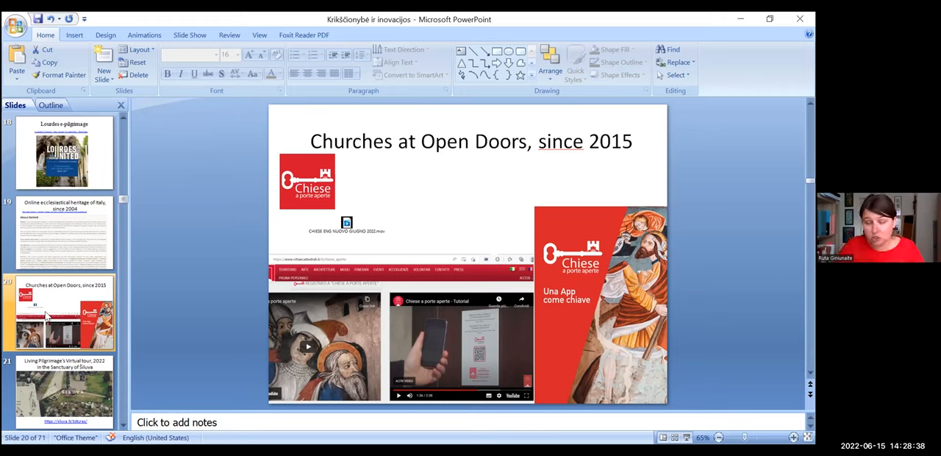
scroll(31, 378, down, 1)
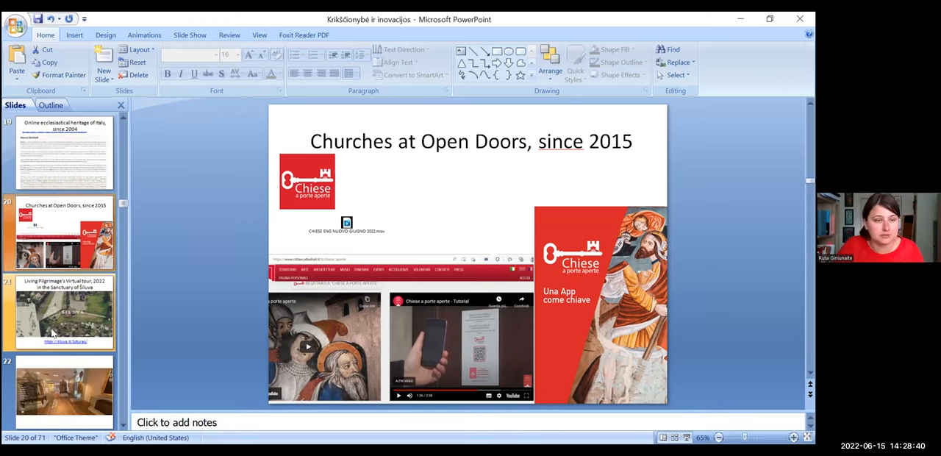
Show slide 21, the Šiluva Sanctuary 2022 virtual tour
click(74, 309)
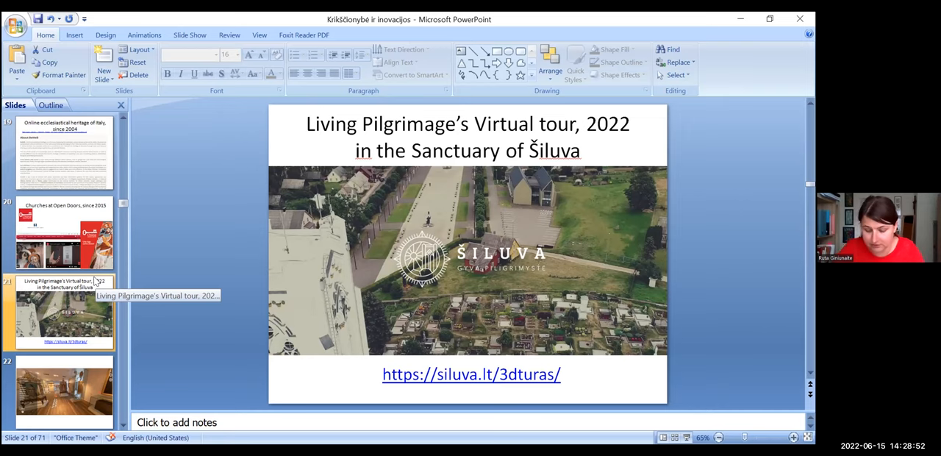
Step through the Šiluva tour screenshots, basilica exterior and interior, to the Madonna image on slide 28
key(Down)
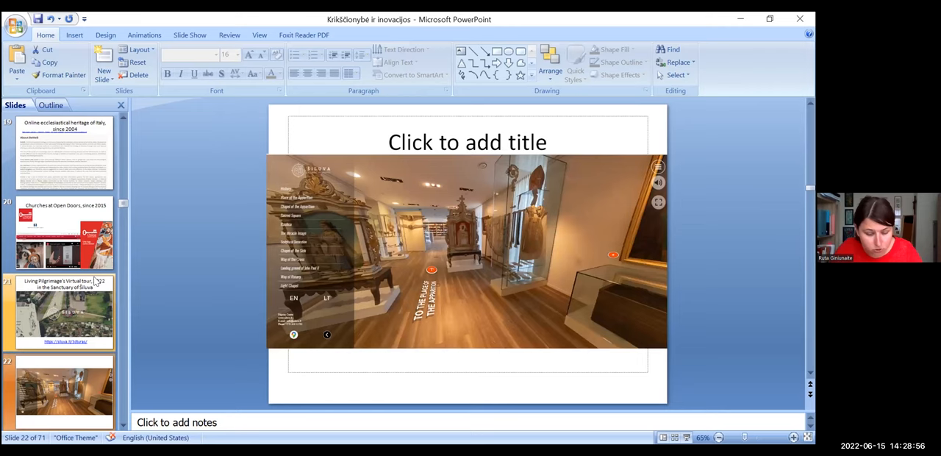
key(Down)
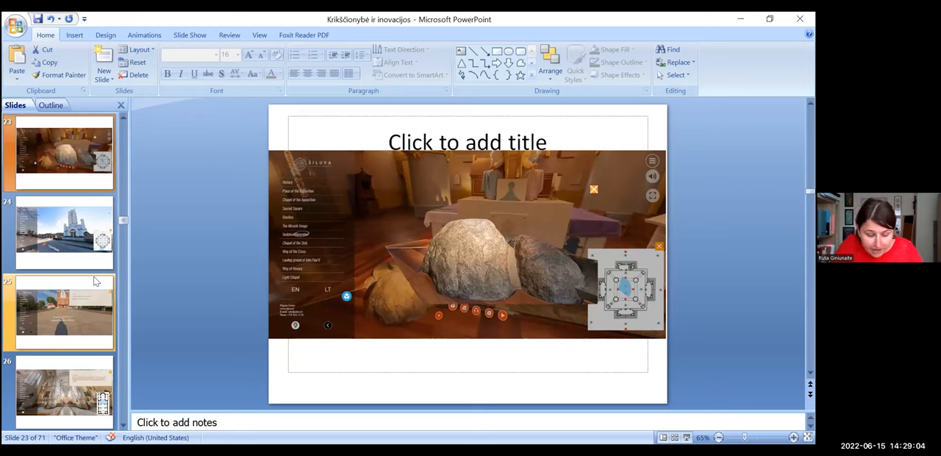
click(94, 281)
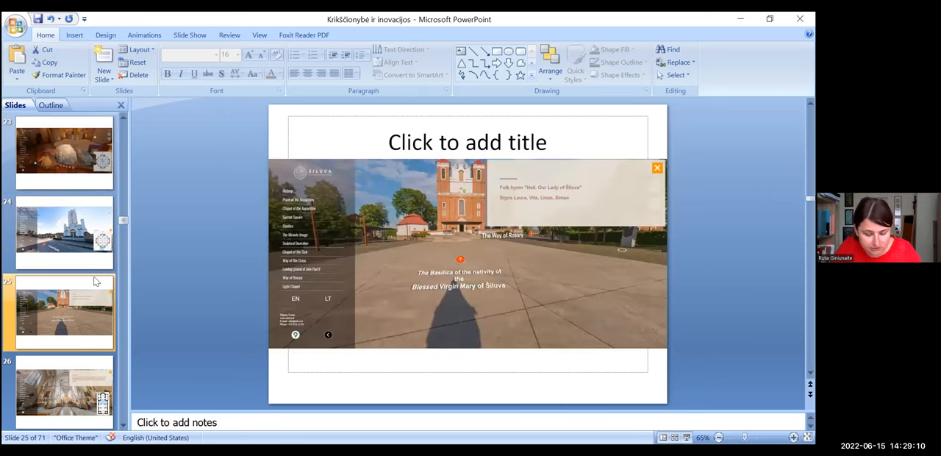
key(Down)
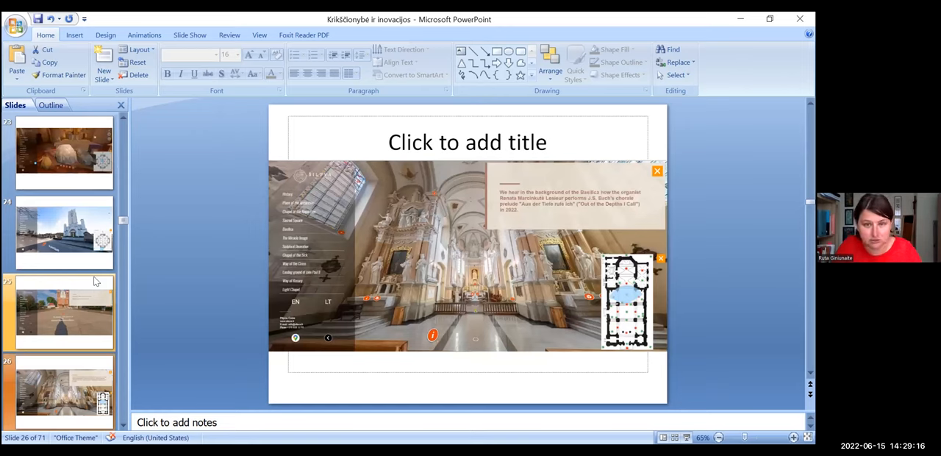
key(Down)
key(Down)
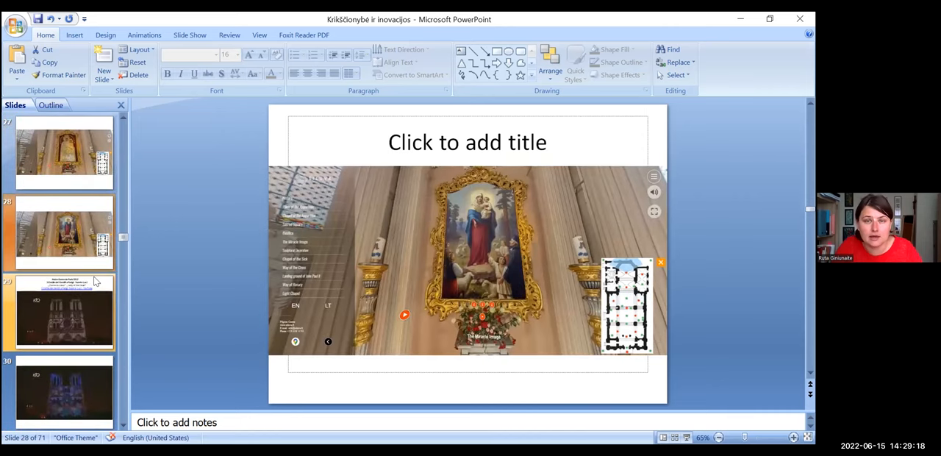
Move between the Notre Dame 2012 slide and projection video slide 30, settling on the Assassin's Creed Unity slide 31
key(Down)
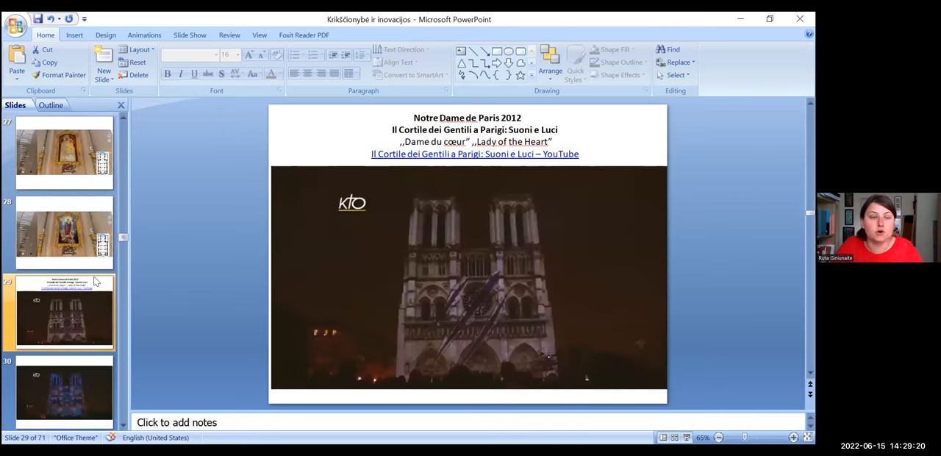
key(Down)
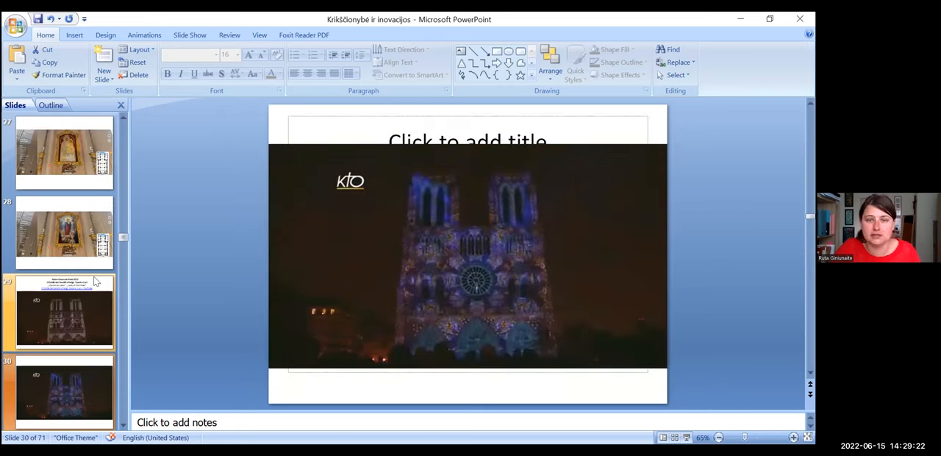
key(Up)
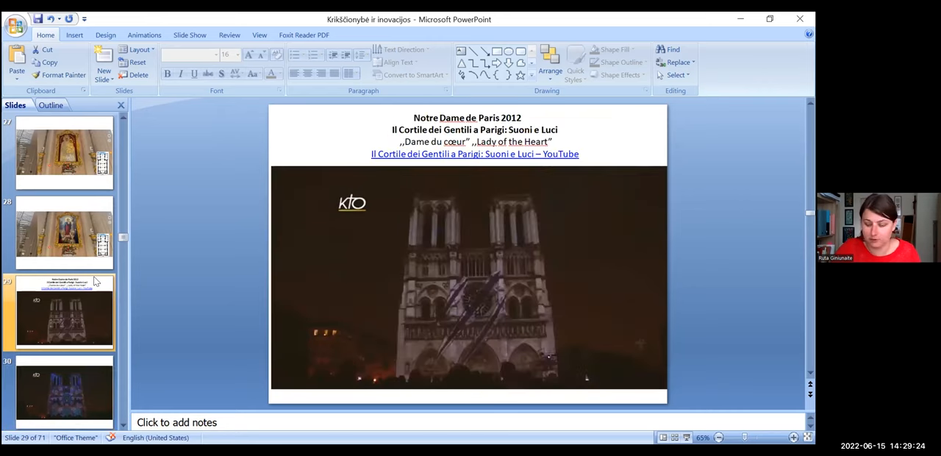
key(Down)
key(Up)
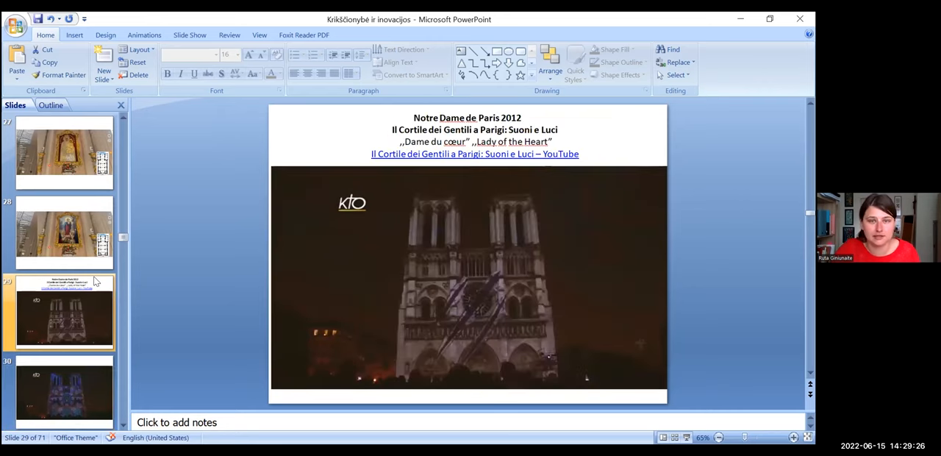
key(Down)
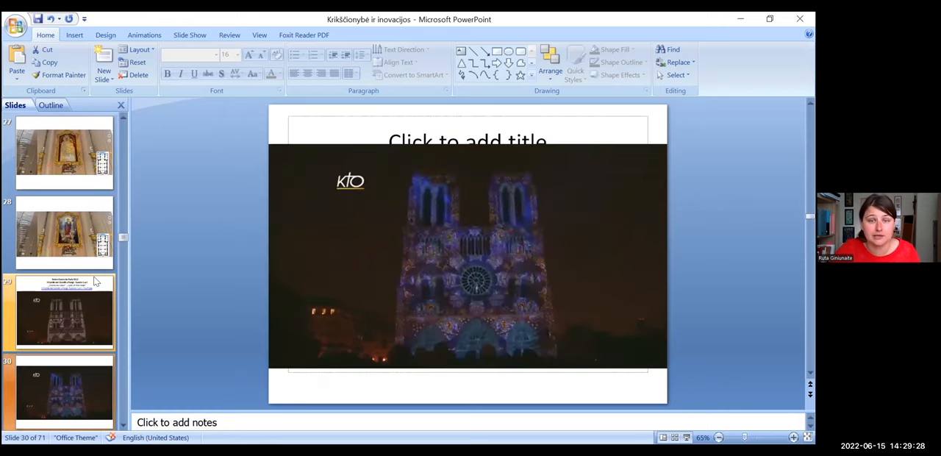
key(Down)
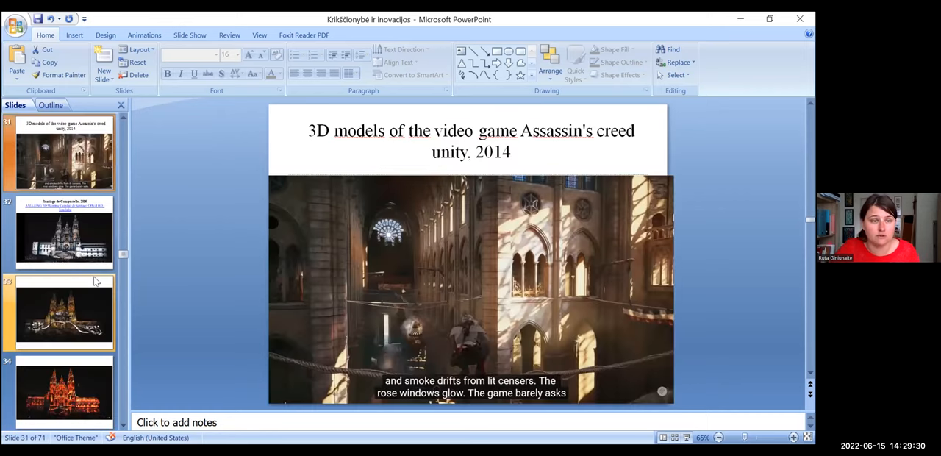
key(Up)
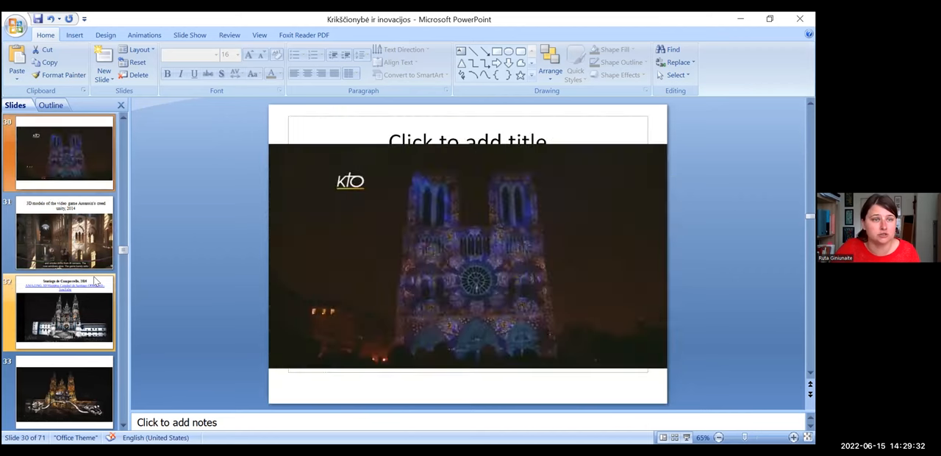
key(Up)
key(Down)
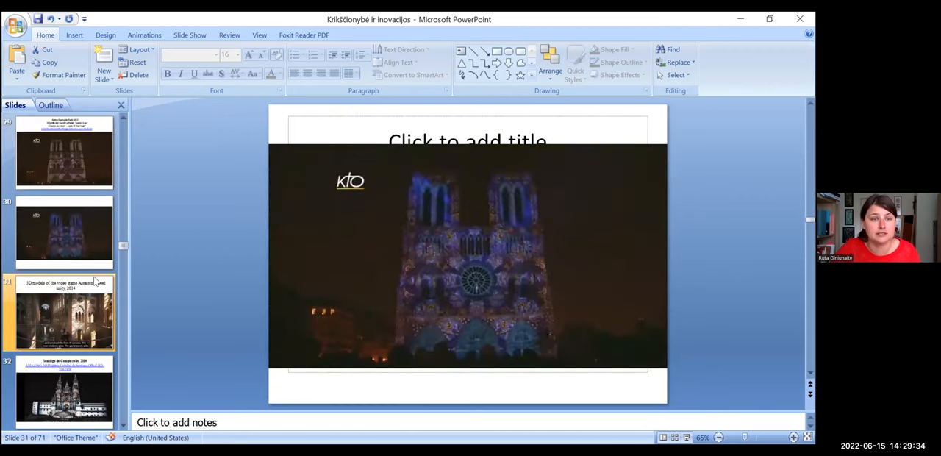
key(Down)
key(Down)
key(Up)
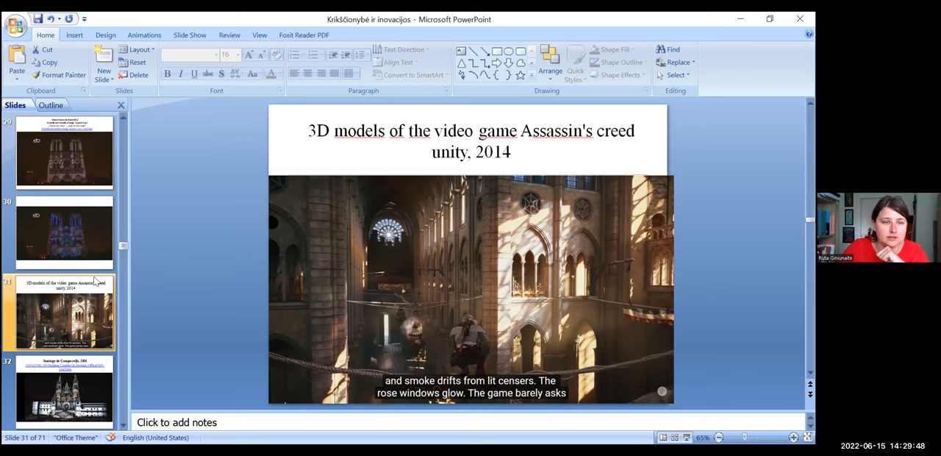
Advance through the Santiago de Compostella and AURA Montreal slides toward the AR augmented reality slide 36
key(Down)
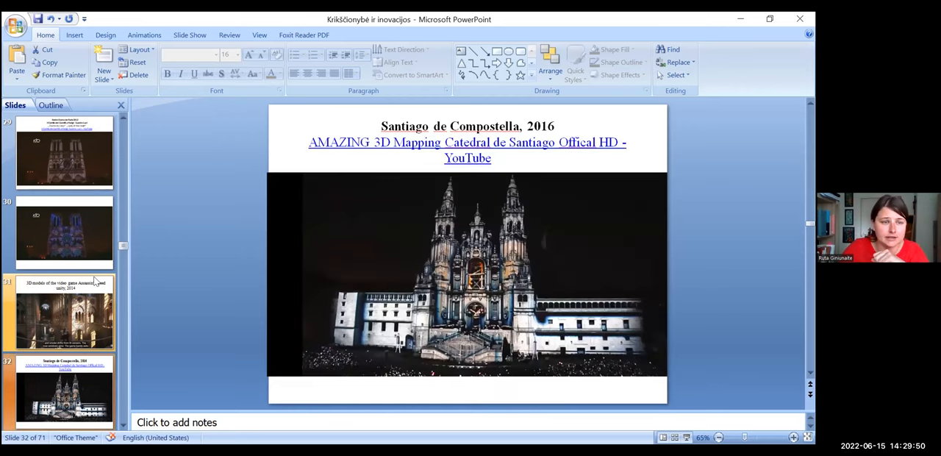
key(Down)
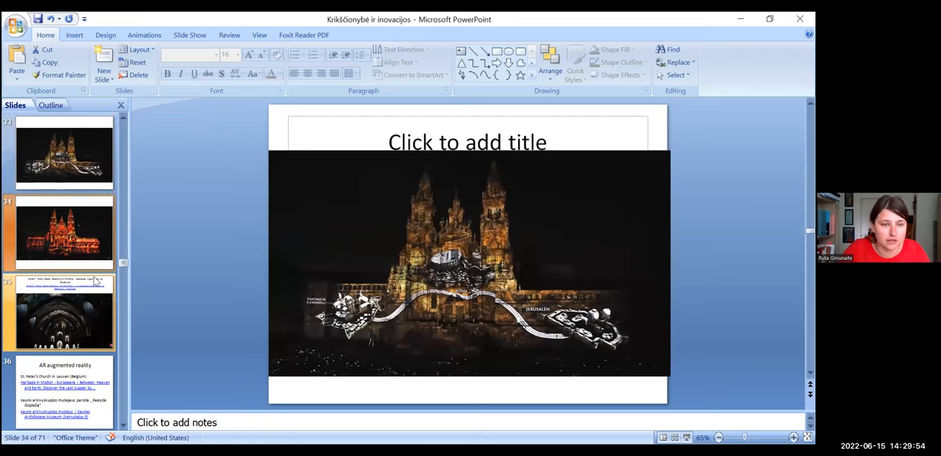
key(Down)
key(Down)
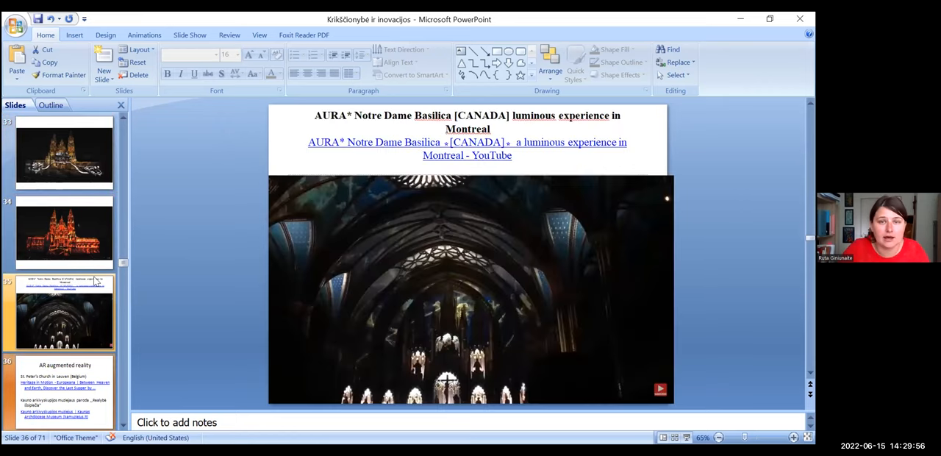
key(Down)
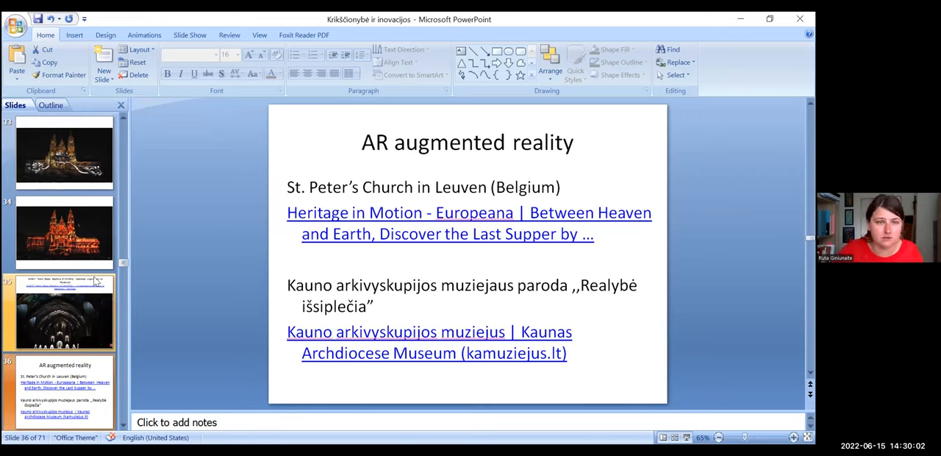
Step forward through the AR Last Supper slides to slide 44, the cathedral crucifix above candles
key(Down)
key(Up)
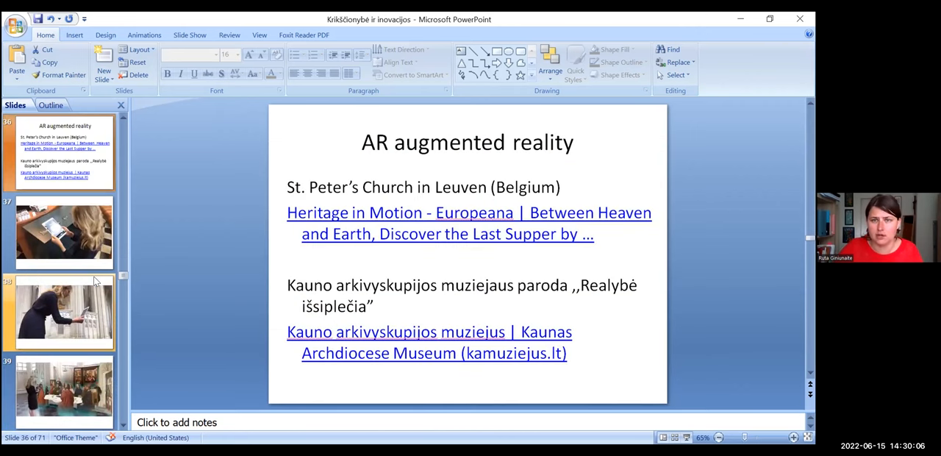
key(Down)
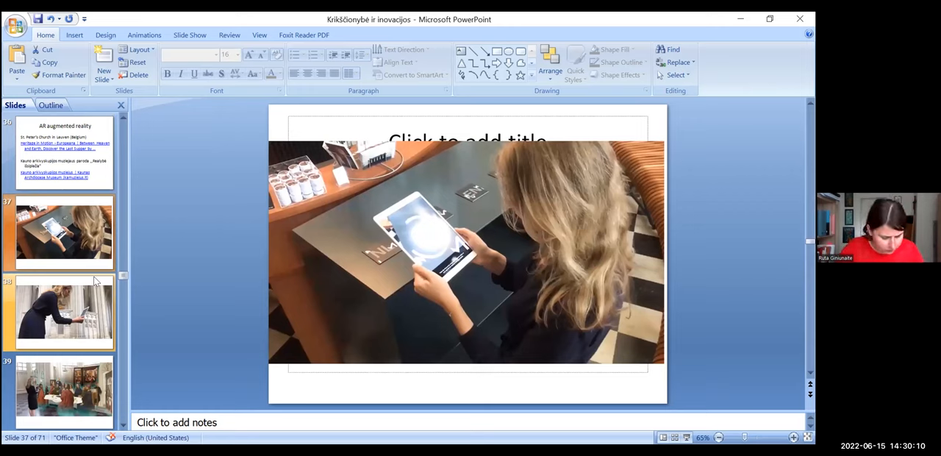
key(Down)
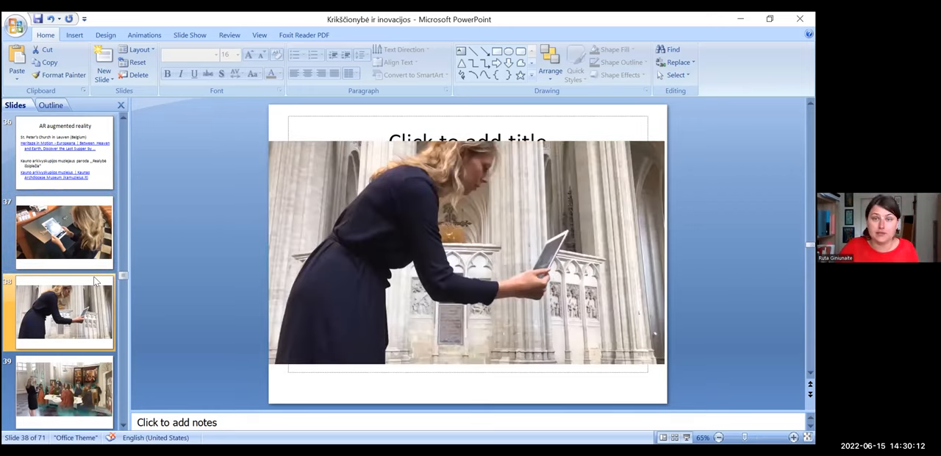
key(Down)
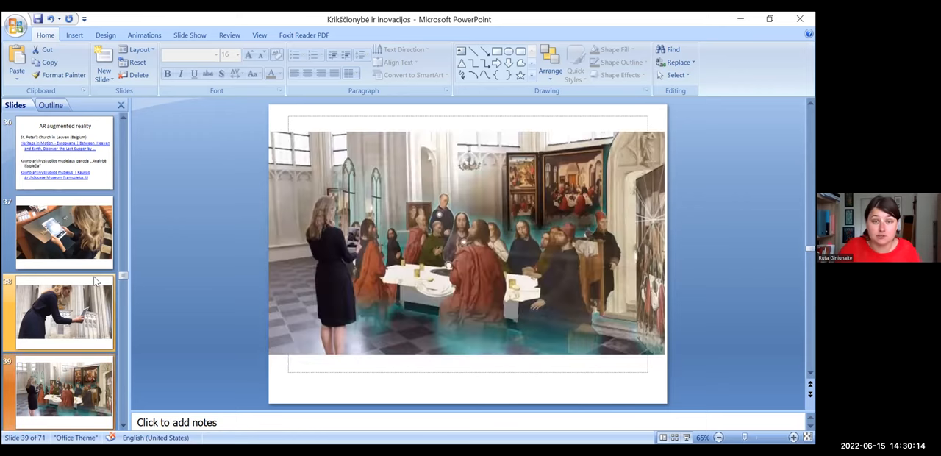
key(Down)
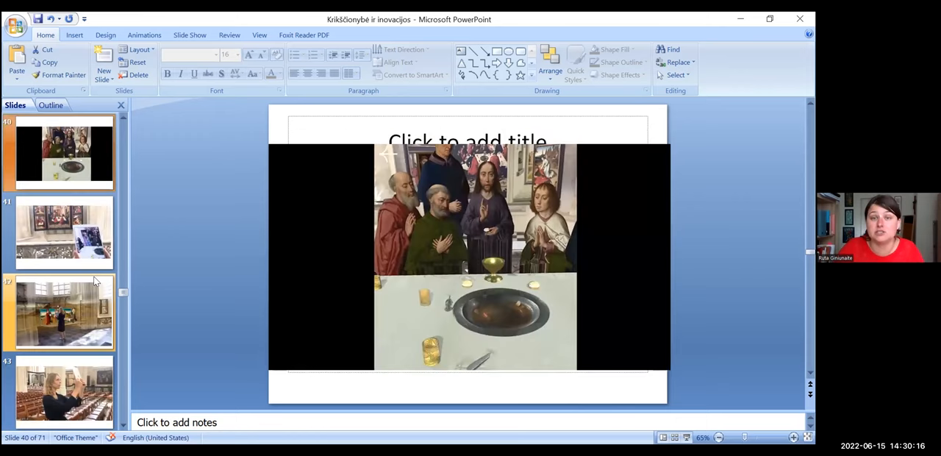
key(Down)
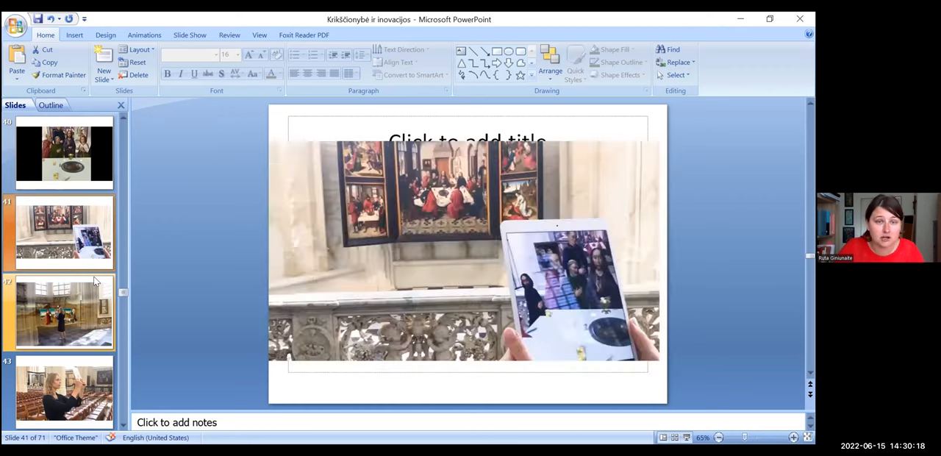
key(Down)
key(Down)
key(Down)
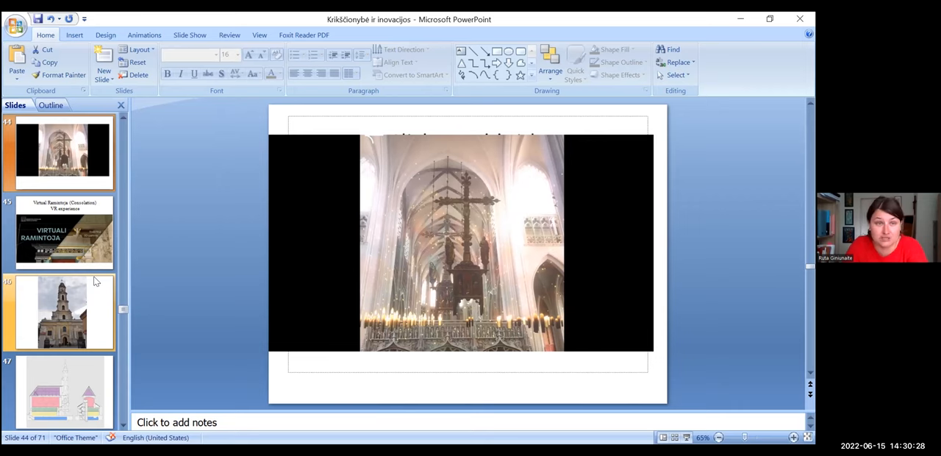
scroll(94, 281, up, 1)
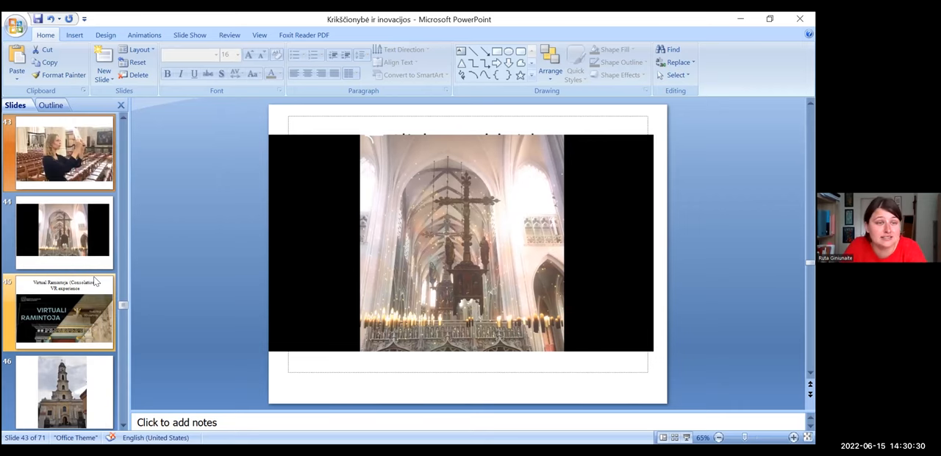
Present the Virtual Ramintoja VR slide 45, then move to the church facade photo on slide 46
click(94, 281)
key(Down)
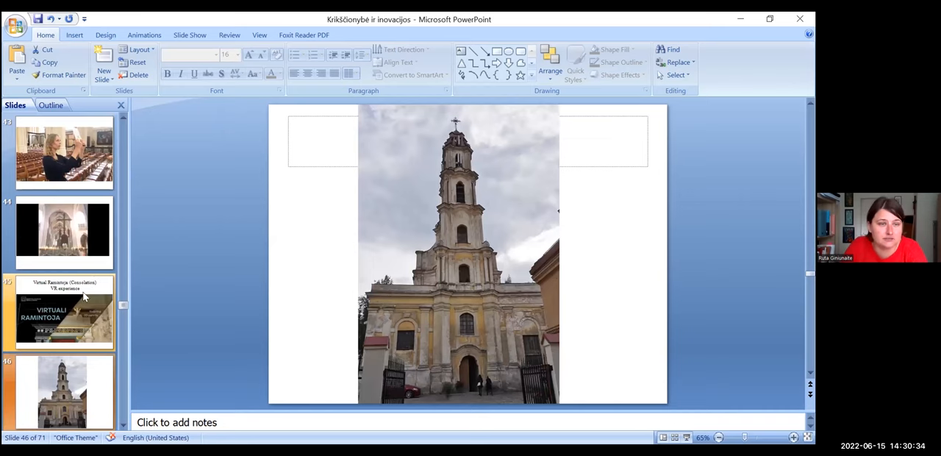
click(75, 305)
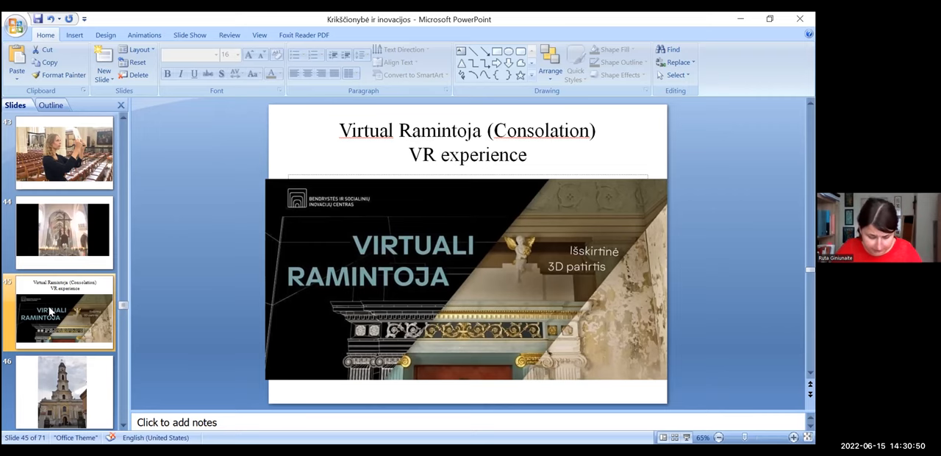
key(Down)
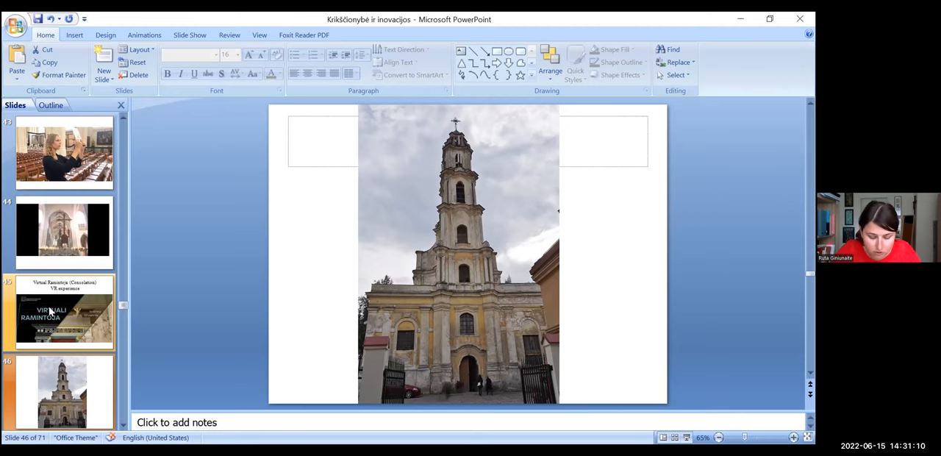
scroll(69, 313, down, 1)
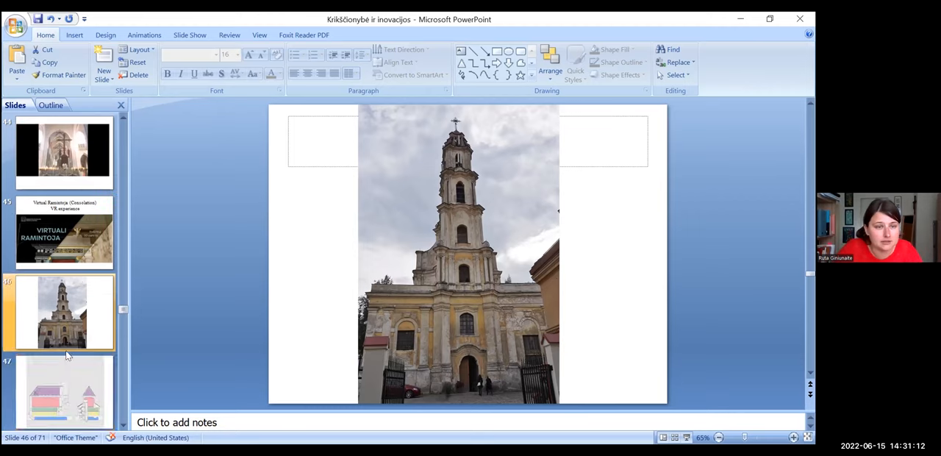
Show the church cross-section diagram on slide 47, then the interior with metal staircase on slide 48
click(74, 372)
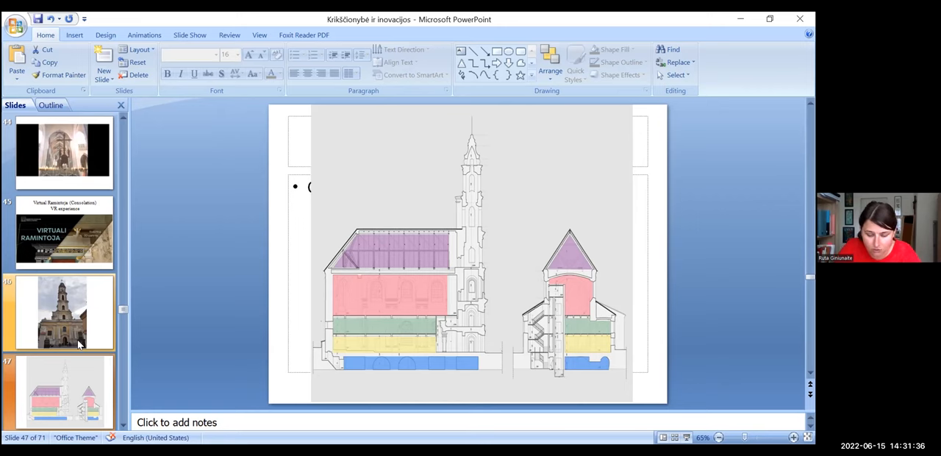
key(Page_Down)
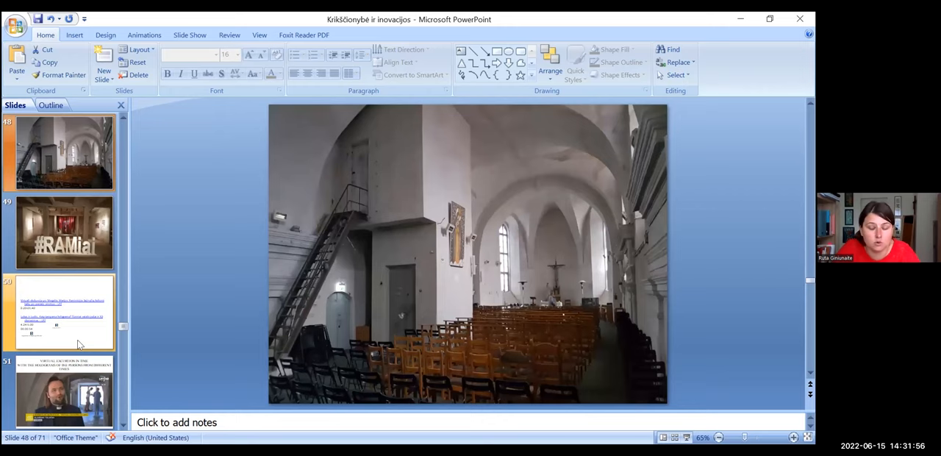
Advance through the #RAMiai exhibition, LRT video links and VR headset footage to slide 53
key(Down)
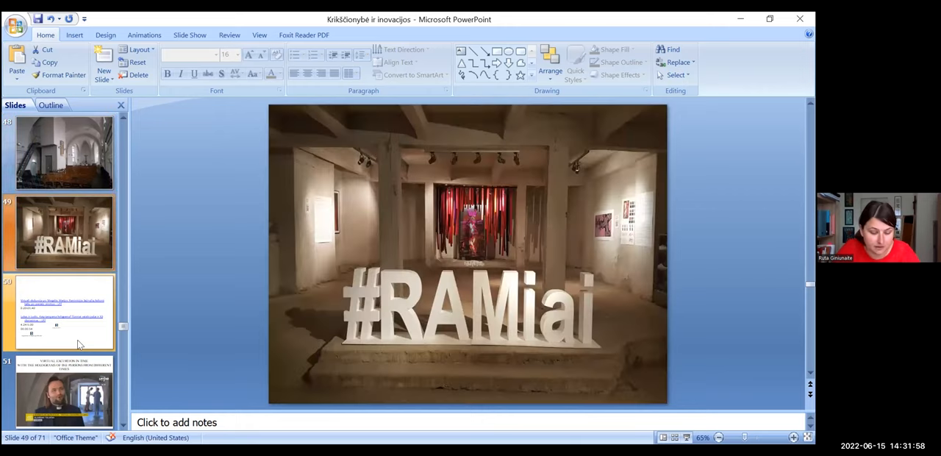
key(Down)
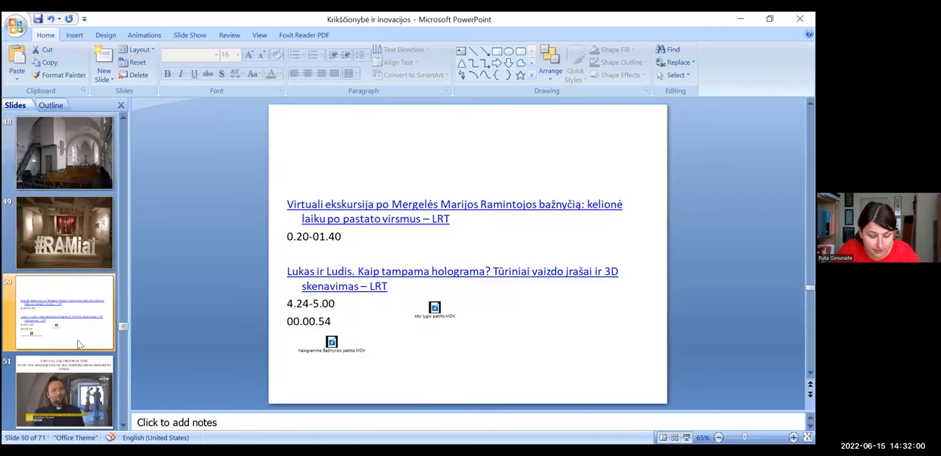
key(Down)
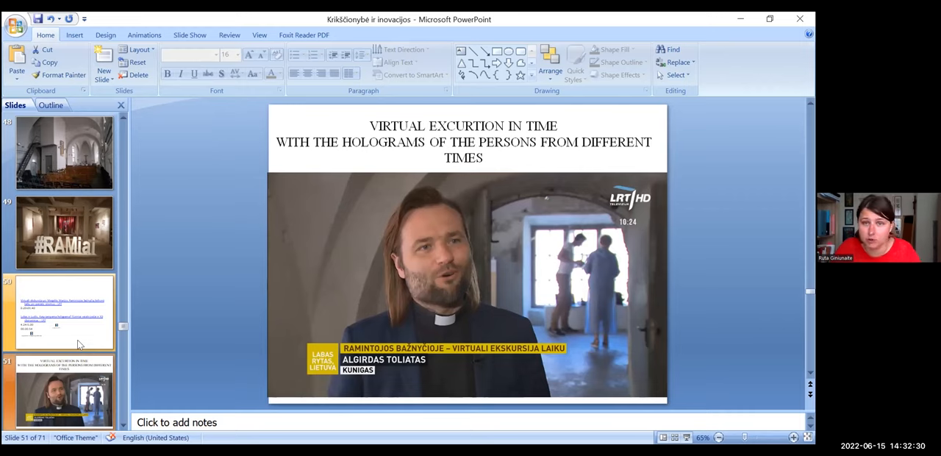
key(Down)
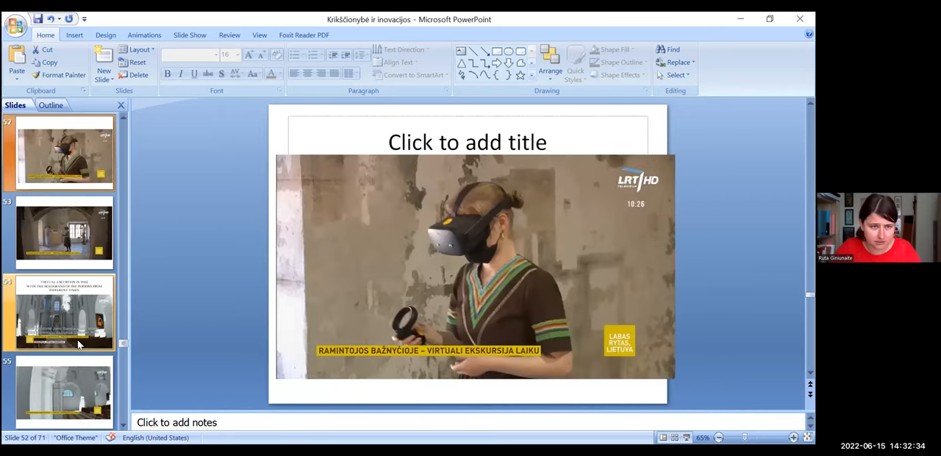
key(Down)
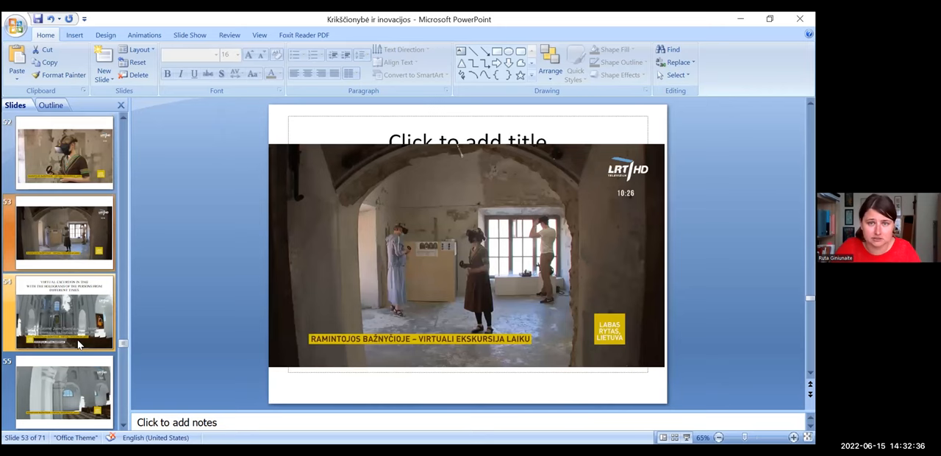
Revisit slide 53 briefly, then present the virtual excursion slides 54 through 56
click(80, 344)
key(Up)
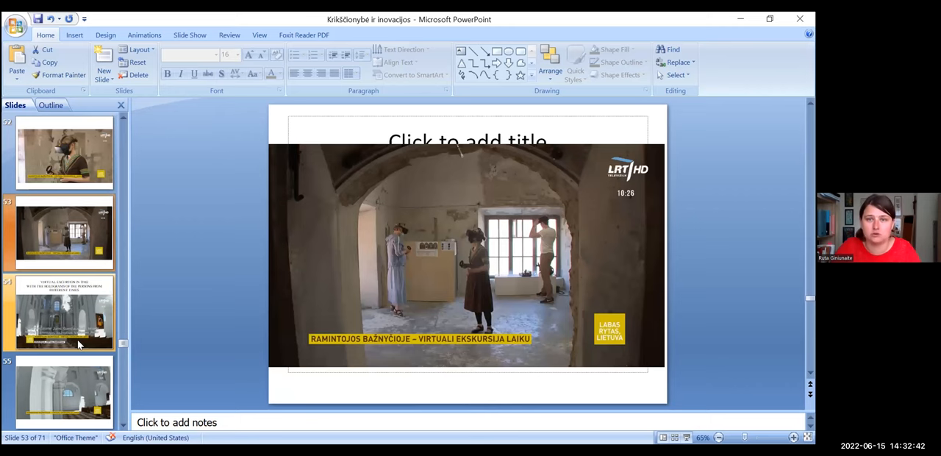
click(80, 344)
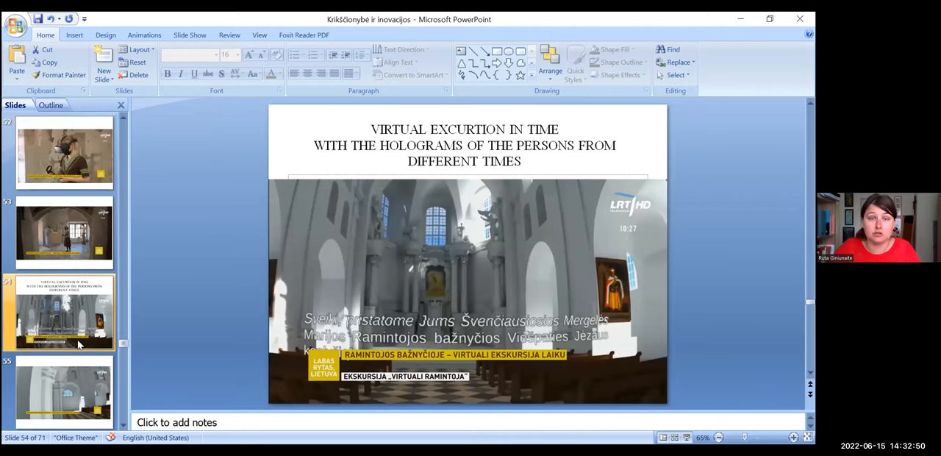
key(Down)
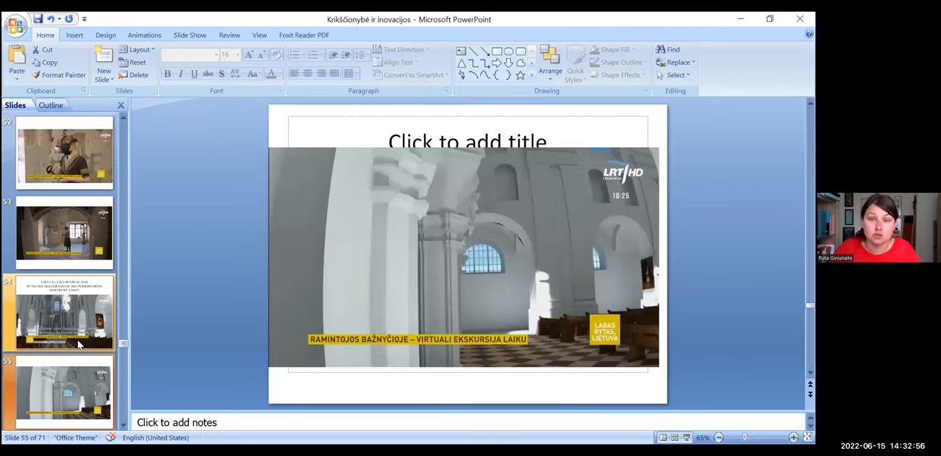
key(Down)
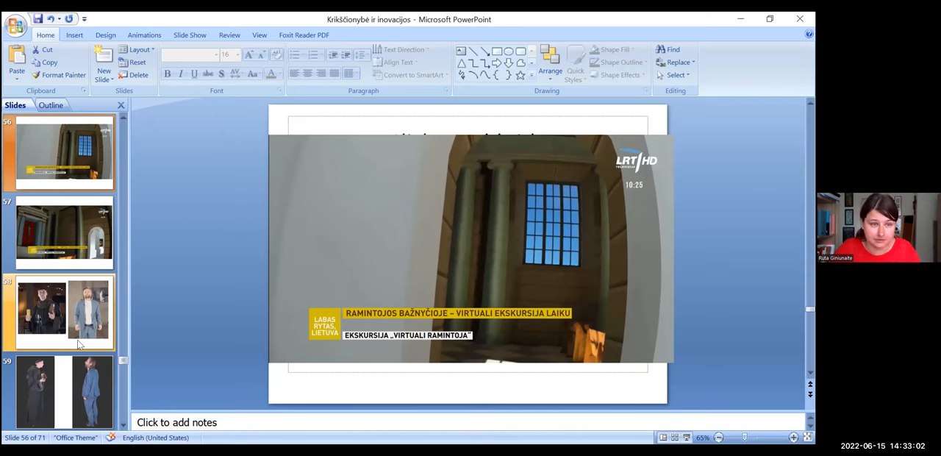
Show the TV news crucifix still on slide 57, then slide 58 with the monk and blue-suited man
key(Down)
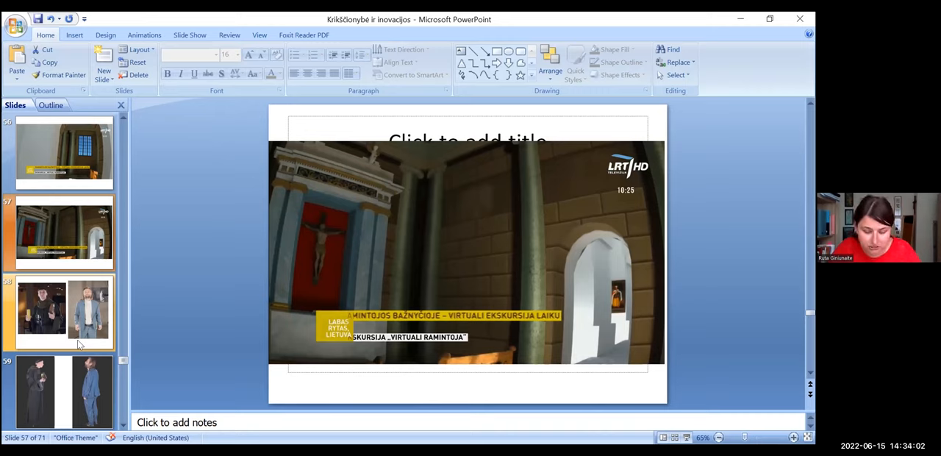
click(79, 343)
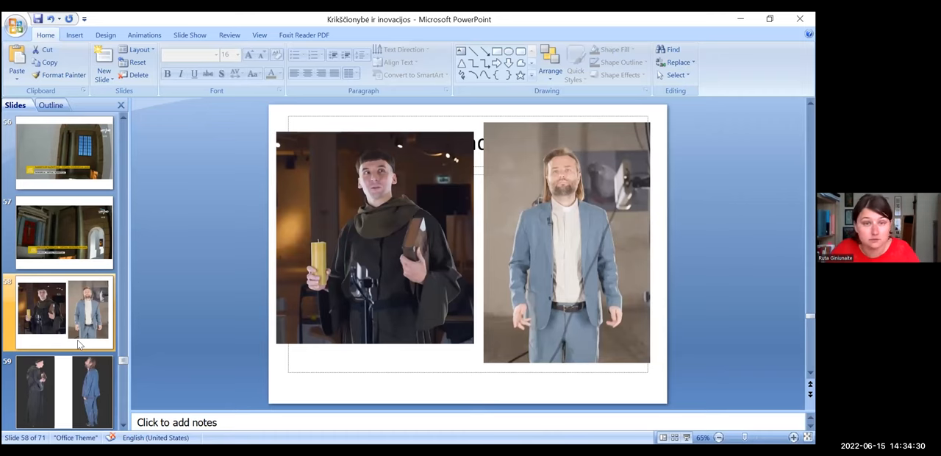
Advance through slides 59 and 60 to slide 61 on 3D results and the white church interior
key(Down)
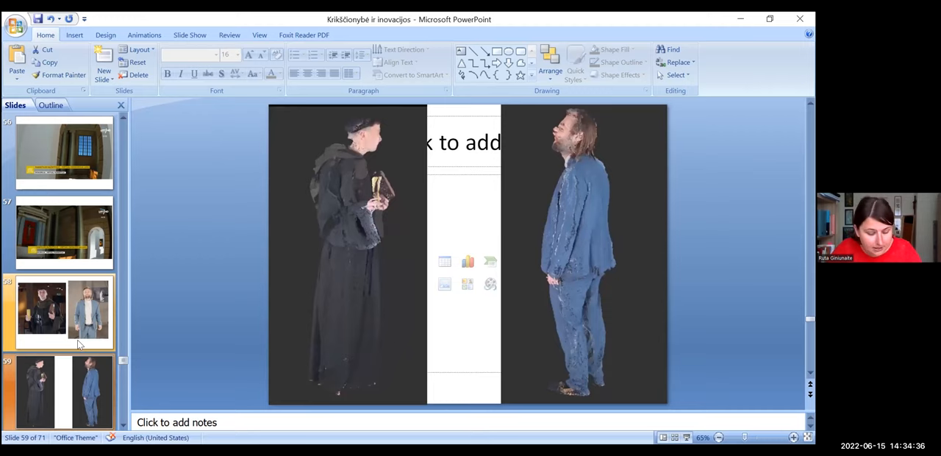
scroll(80, 344, down, 3)
key(Down)
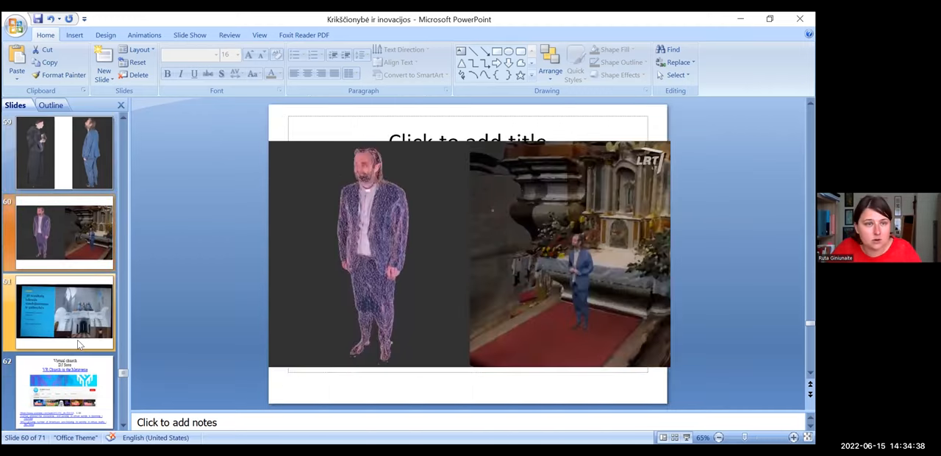
key(Down)
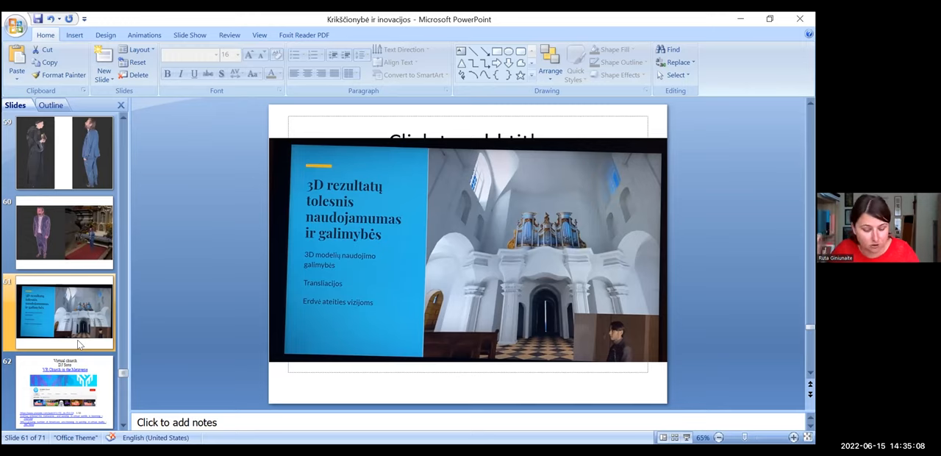
Move past the virtual church links slide 62 to slide 63, the VR headset user with raised controllers
key(Down)
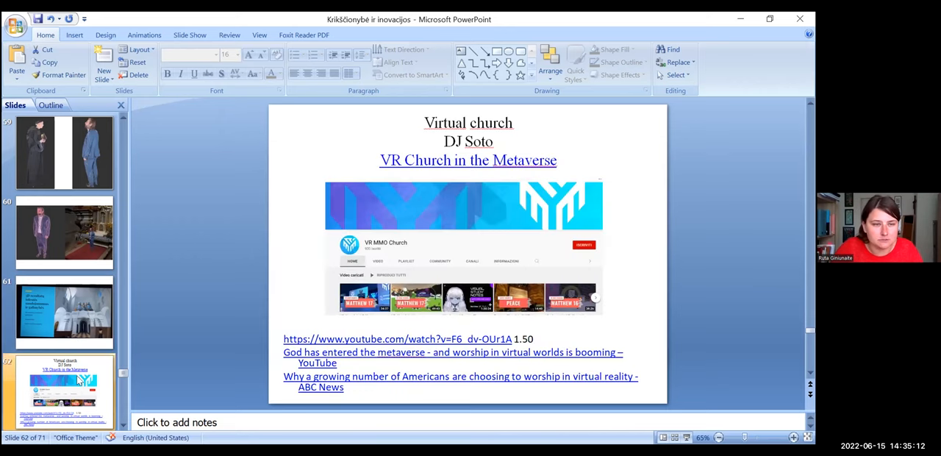
click(124, 424)
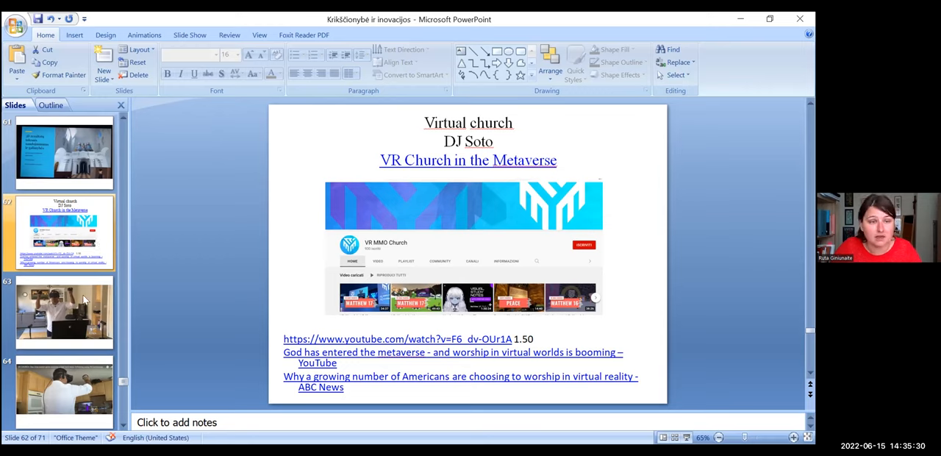
click(66, 325)
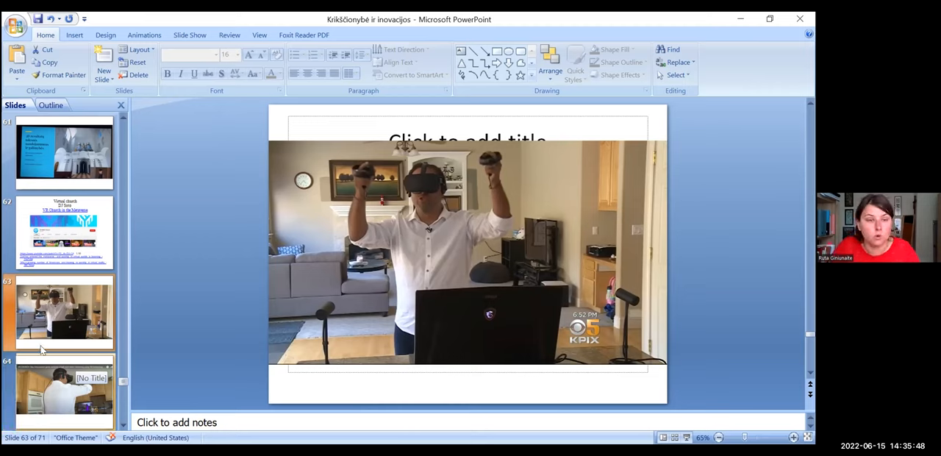
scroll(108, 415, down, 1)
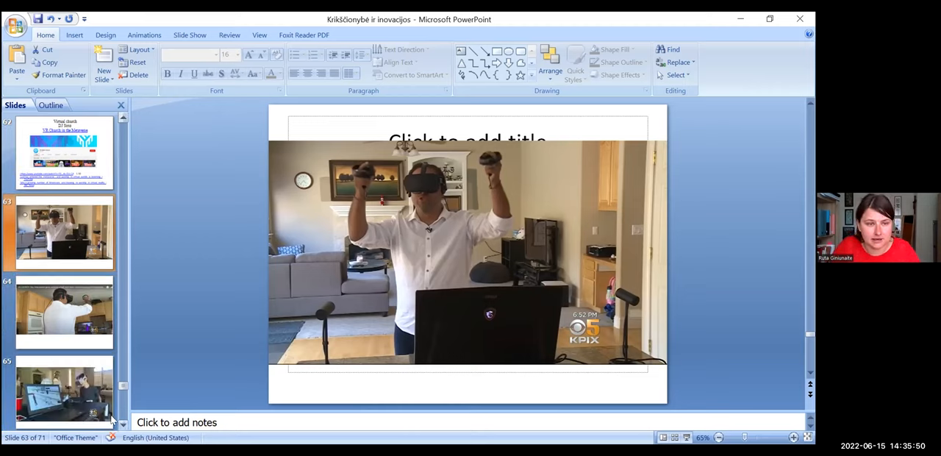
Jump ahead via slide 65 to slide 68 showing the Virtual Reality Church
click(108, 408)
click(123, 425)
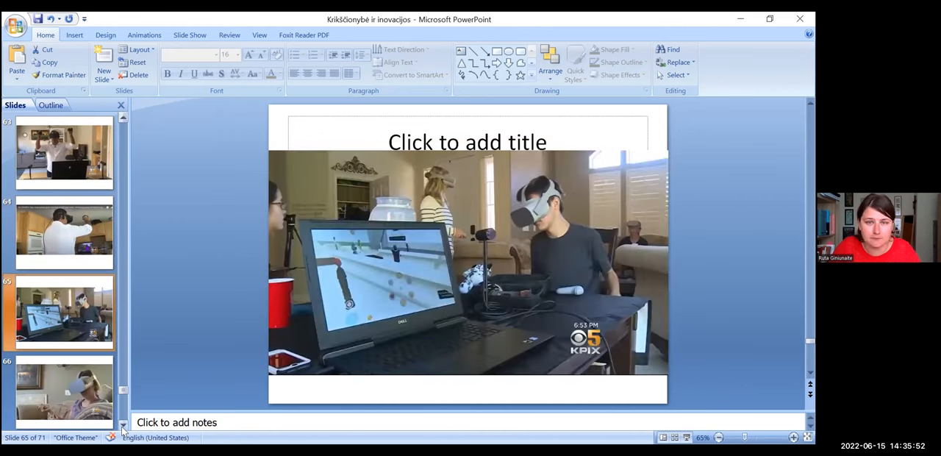
click(123, 426)
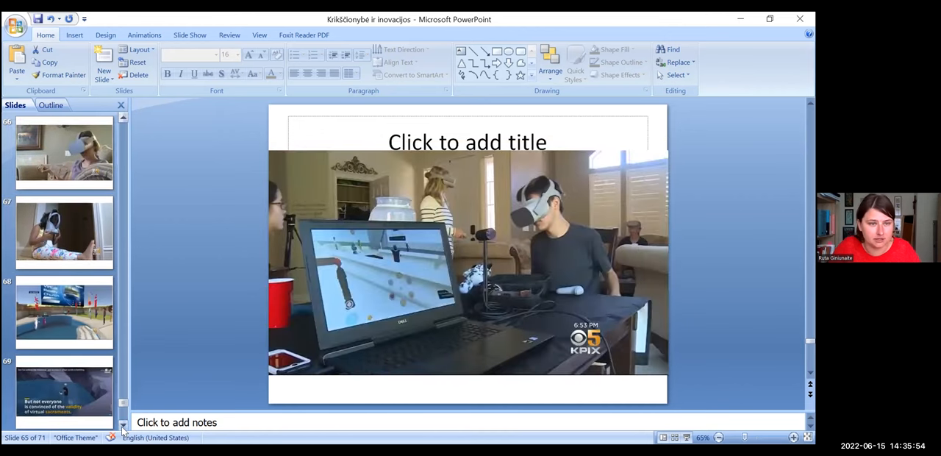
click(123, 426)
click(88, 256)
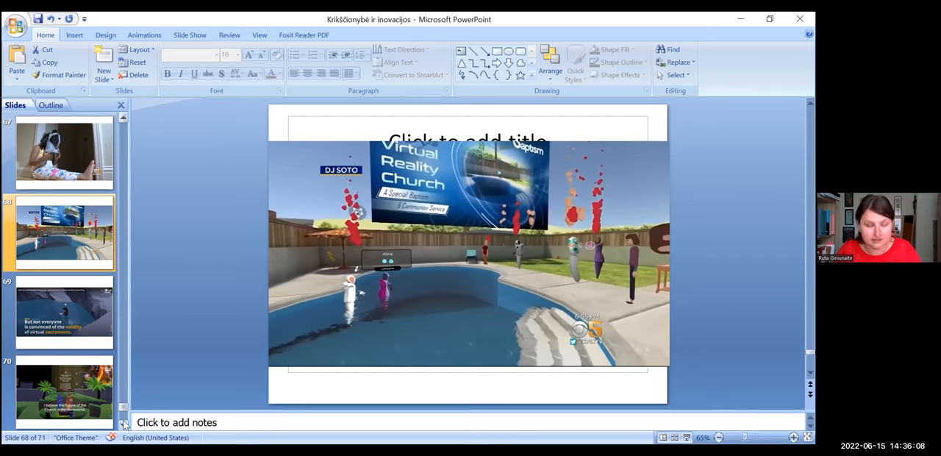
Show the Euronews metaverse church slide 70, then the final Conclusions slide
click(124, 424)
click(90, 334)
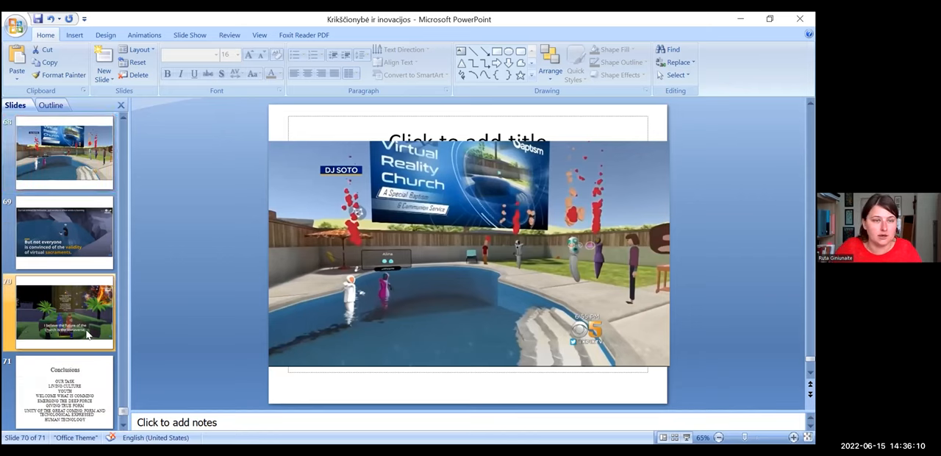
click(92, 358)
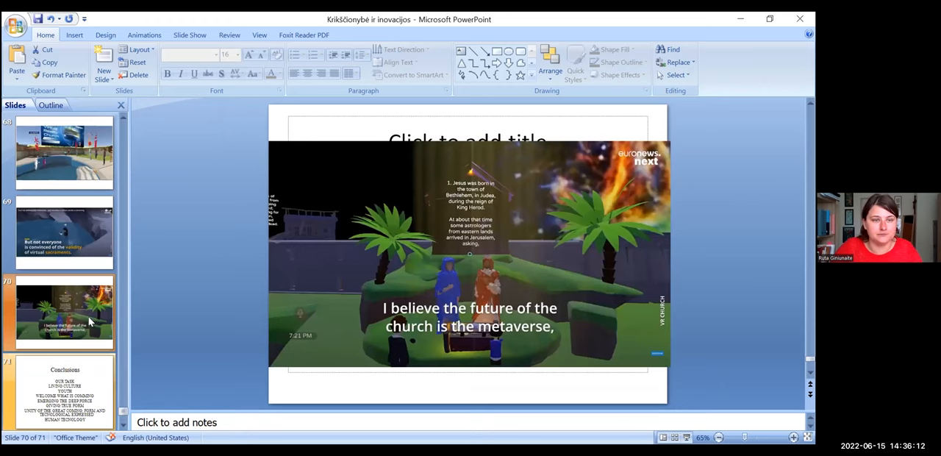